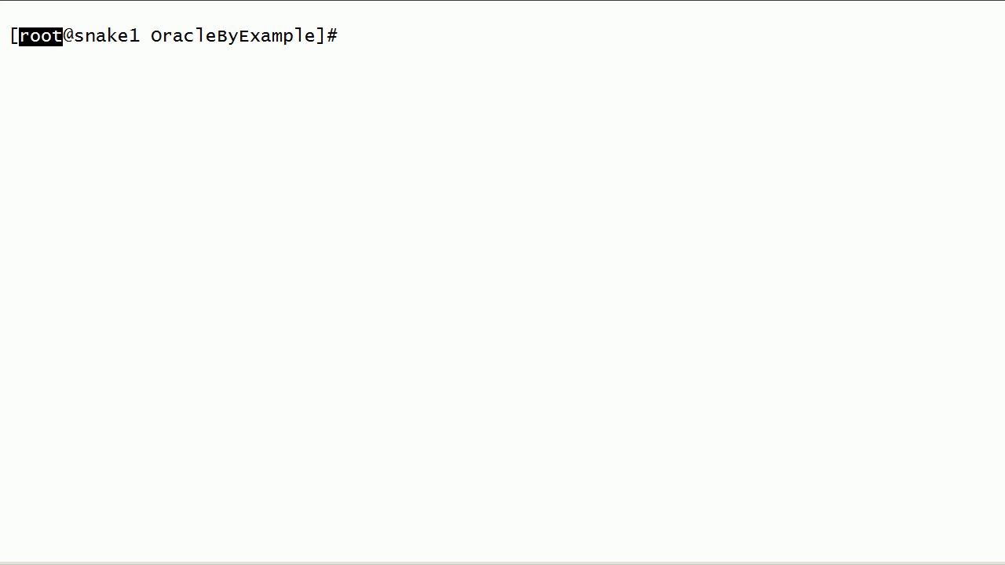
Step: Display the current system date in the terminal
click(41, 36)
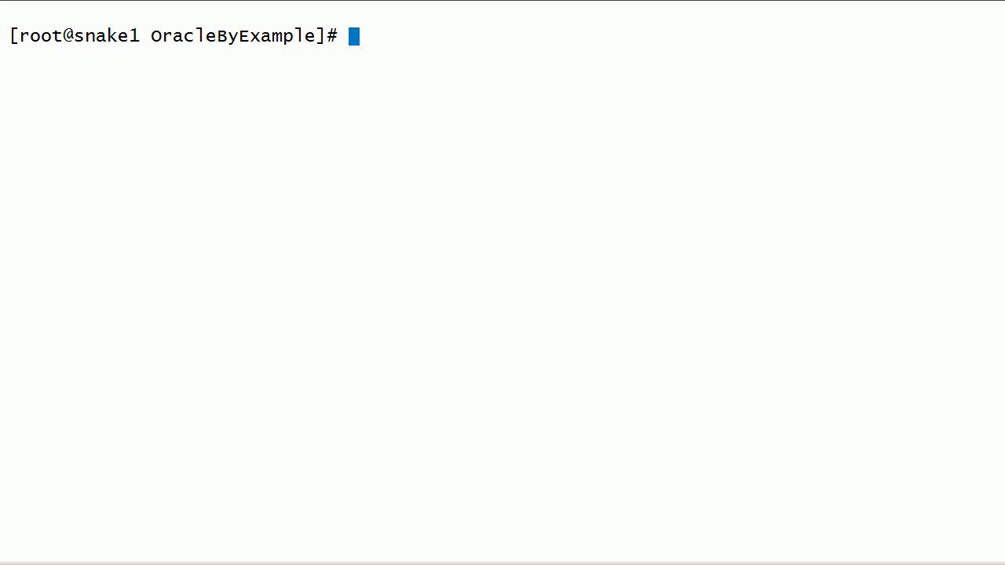
text(dat)
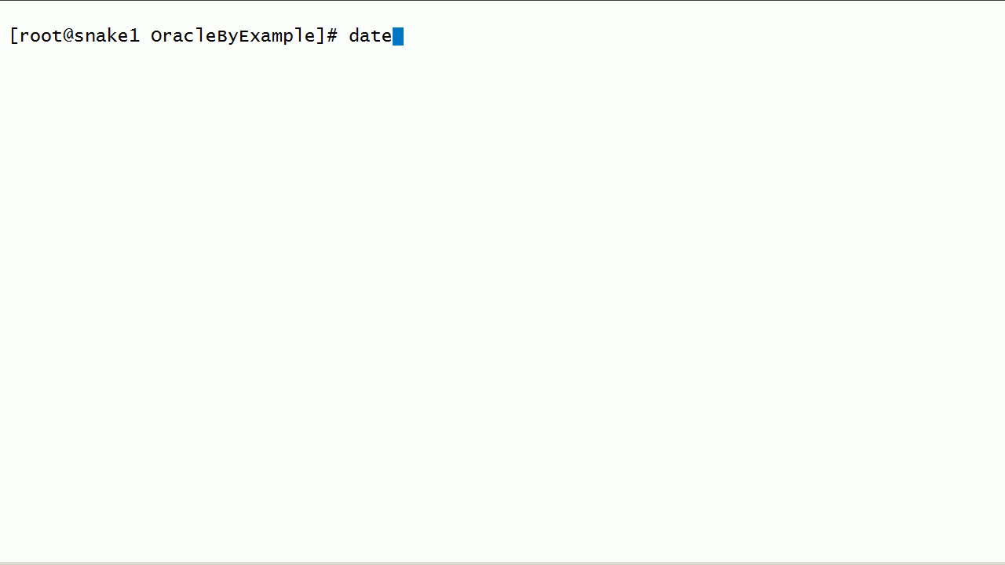
text(e)
key(Return)
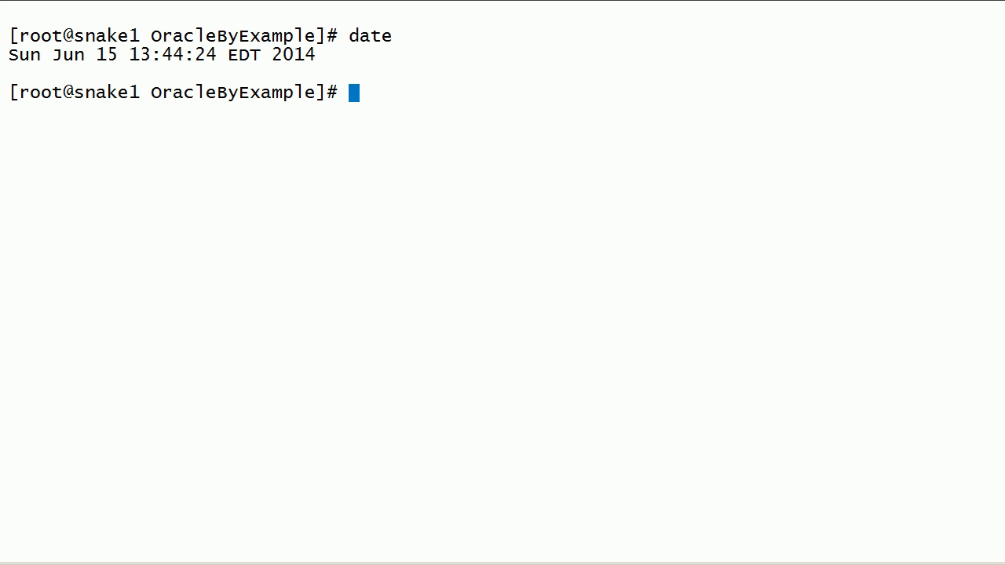
Step: Clear the terminal and list the oinstall, oper, asm and dba group entries from /etc/group with a case-insensitive grep
text(cls)
key(Return)
text(cat /et)
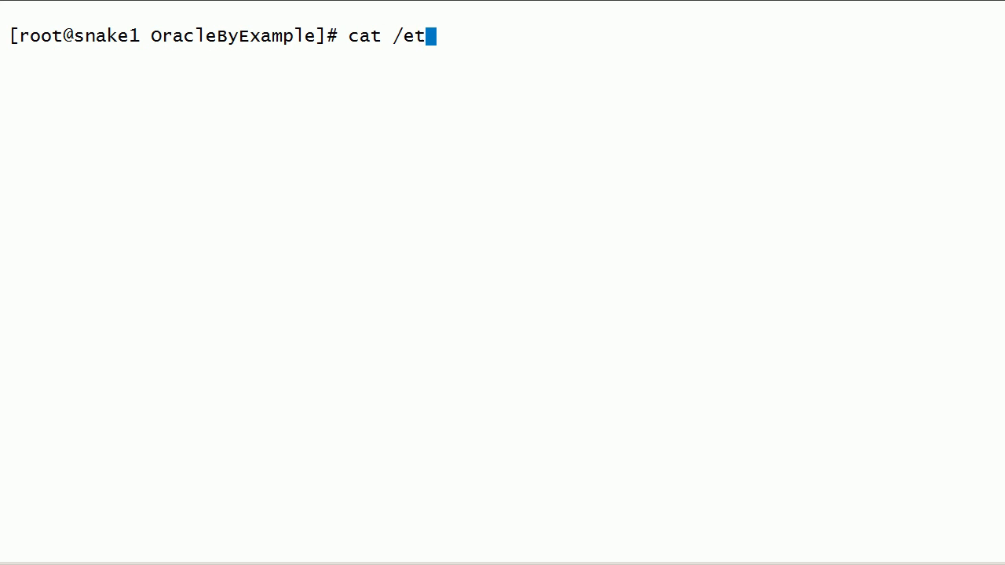
text(c/group)
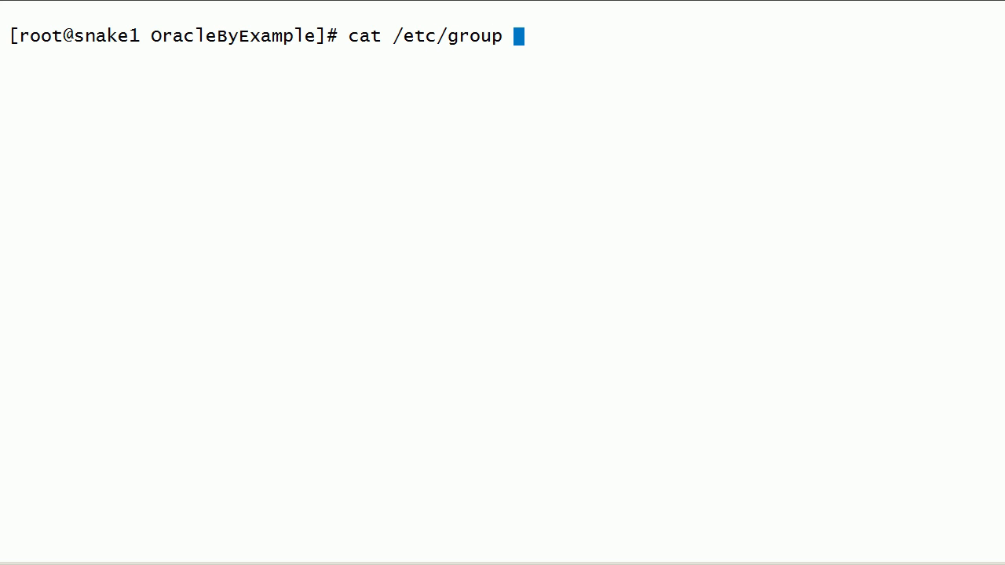
text( | gre)
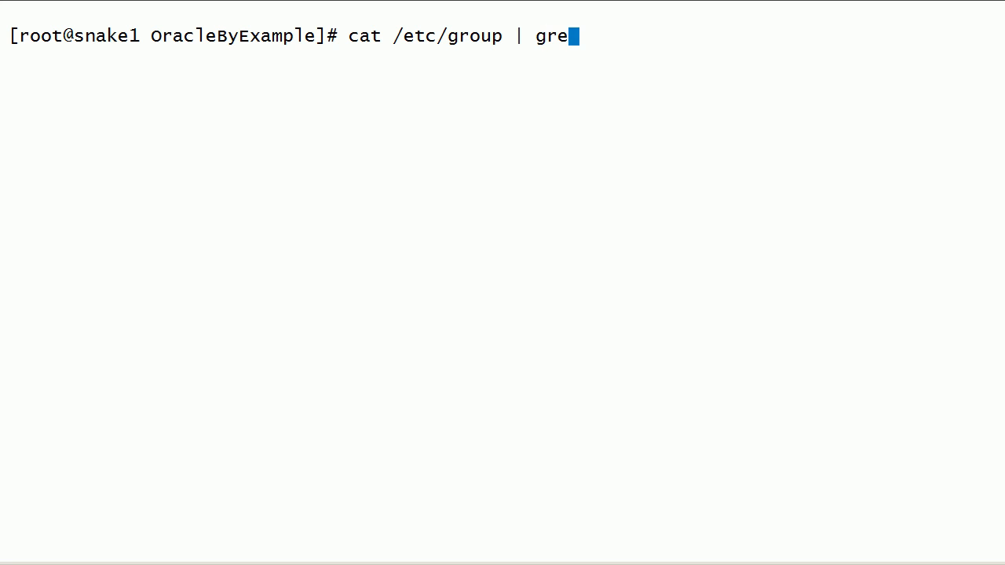
text(p -i 'oinst)
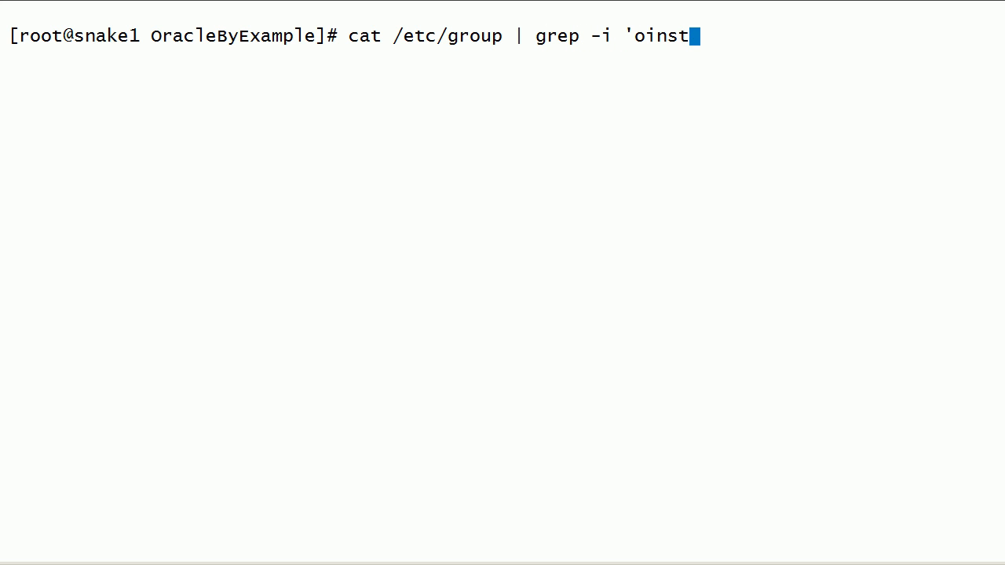
text(all\|oper)
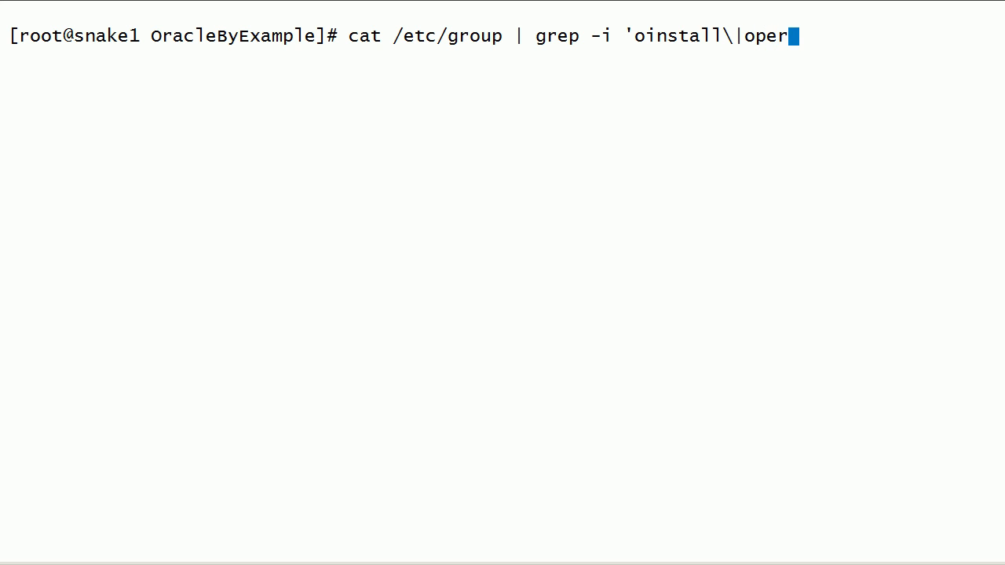
text(\|asm\|dba')
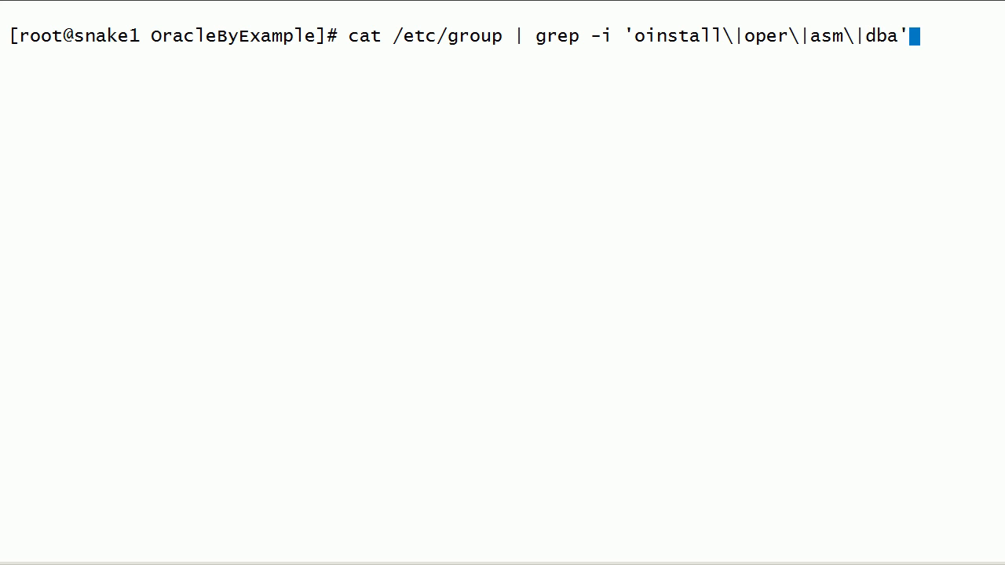
key(Return)
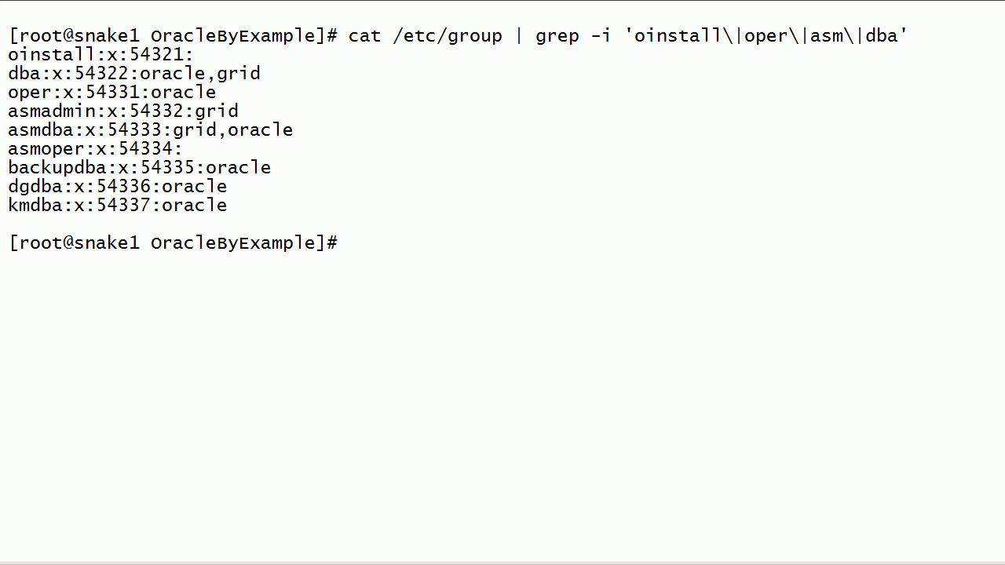
Step: Show the oracle user's uid and group memberships with id oracle, then clear the terminal
text(id oracle)
key(Return)
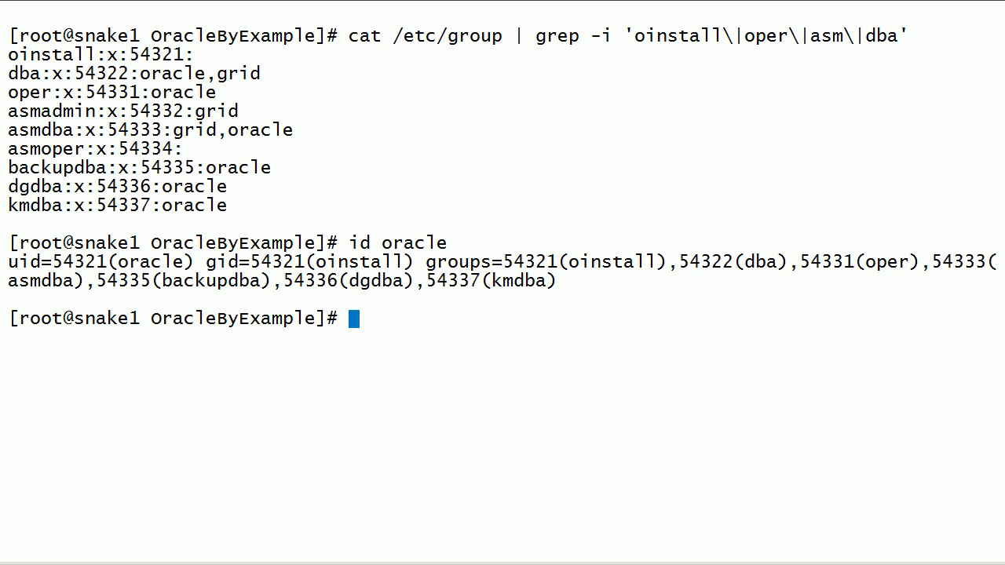
text(cls)
key(Return)
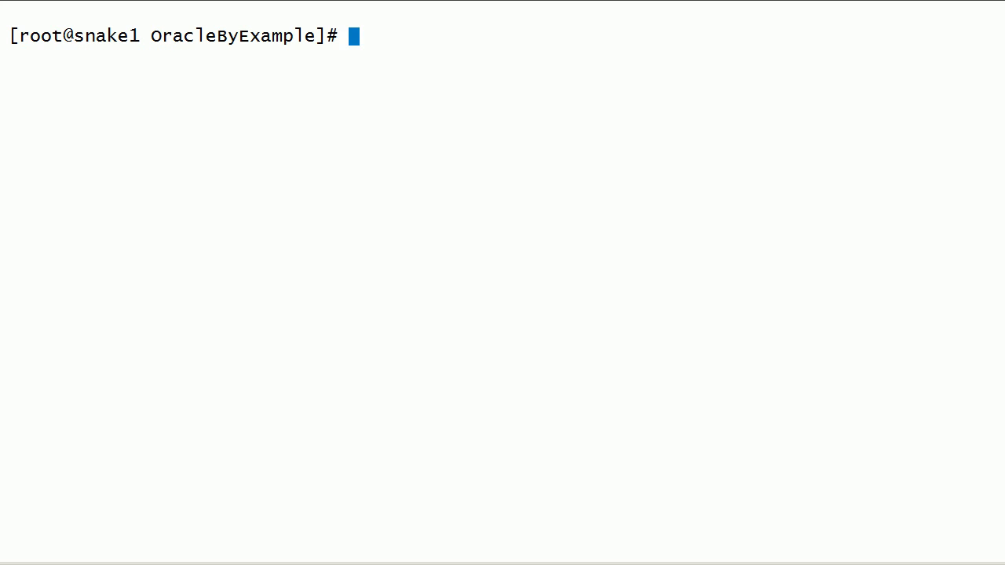
Step: List the contents of /u01/app/ and of /u01/app/oracle/product/12.1.0/
text(ll /u0)
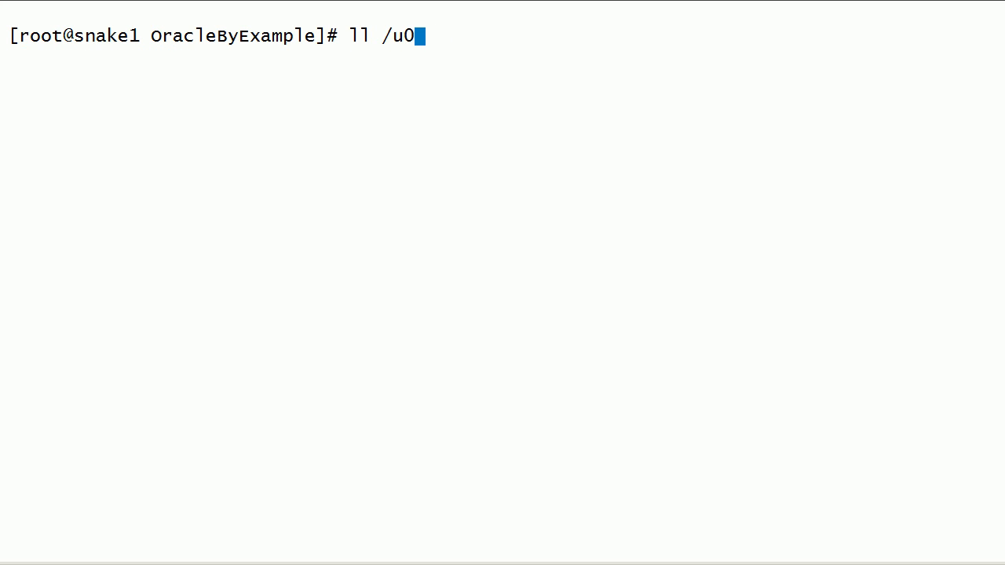
text(1/app/)
key(Return)
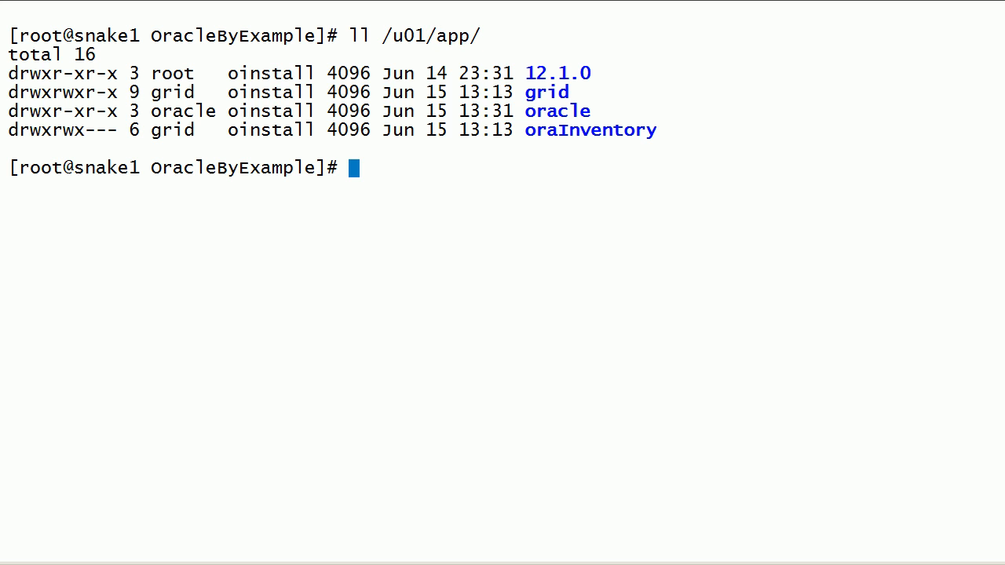
text(ll /u01/app/oracle/)
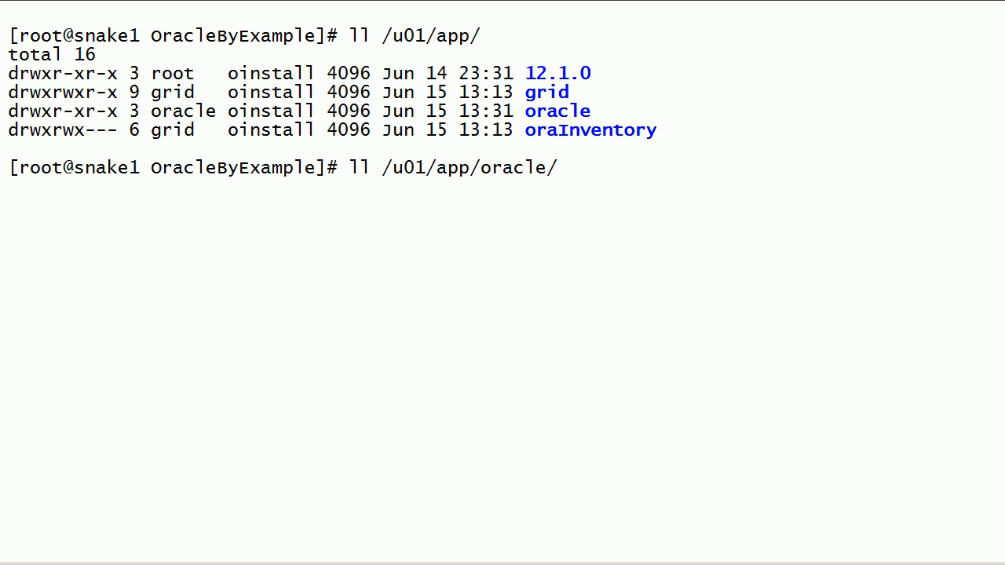
text(product/12.1.0/)
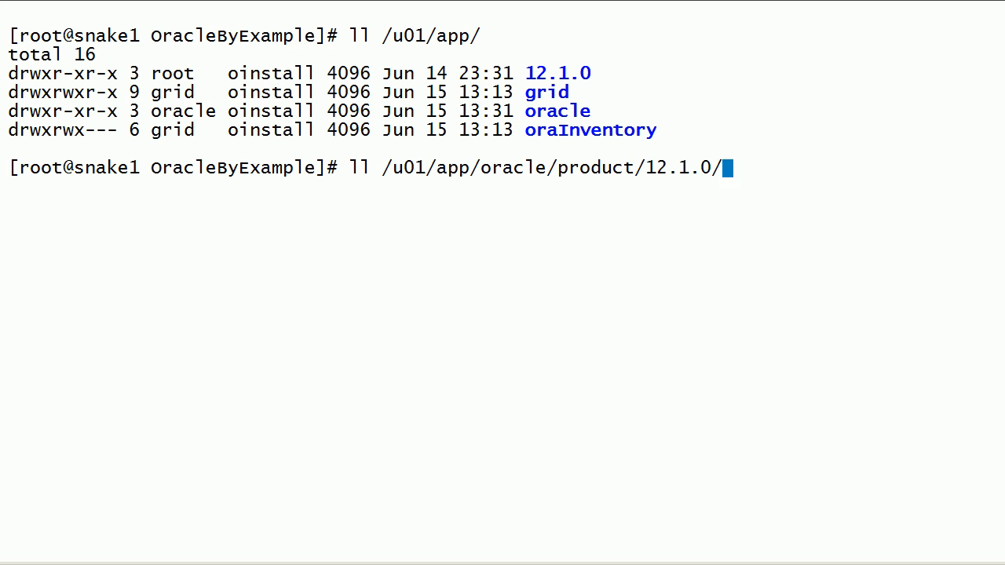
key(Return)
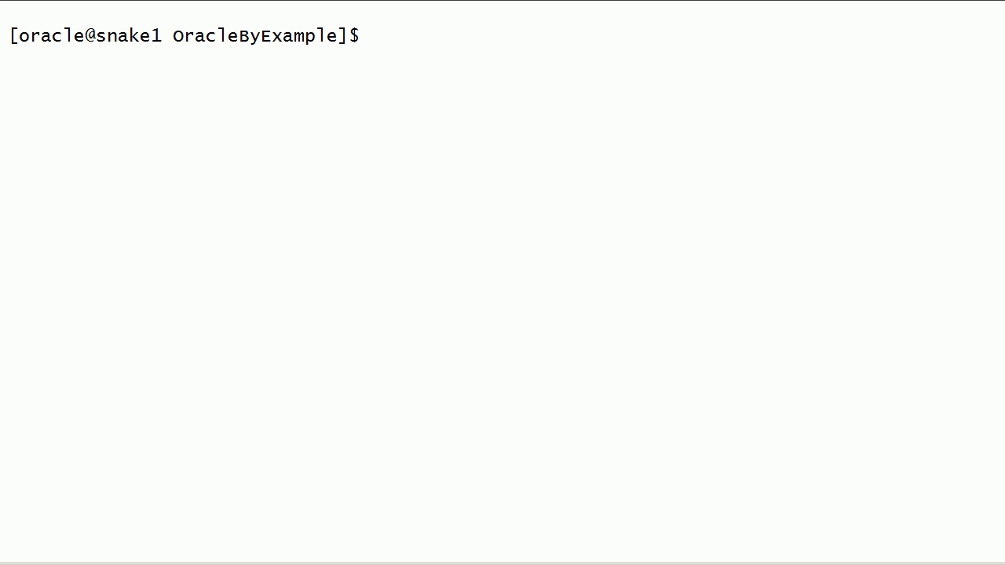
Step: As the oracle user, change to /software/downloads/database/ and list its contents
double_click(128, 36)
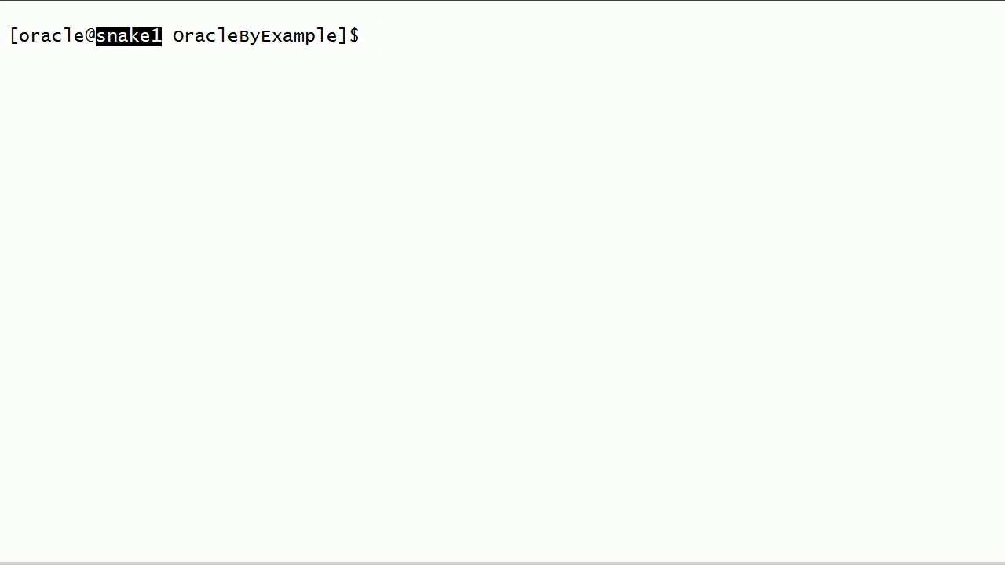
double_click(39, 35)
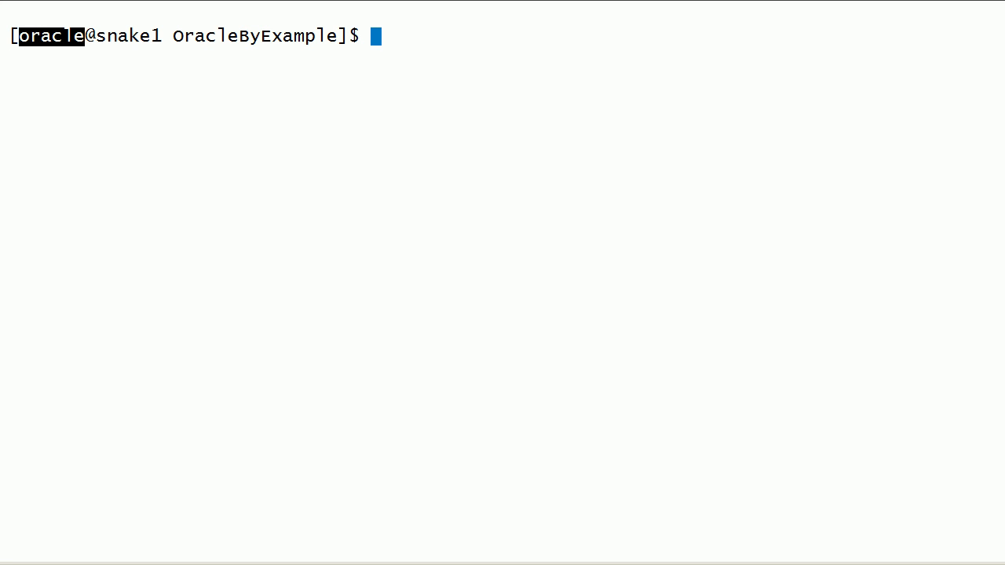
text(cd /software/downloads/)
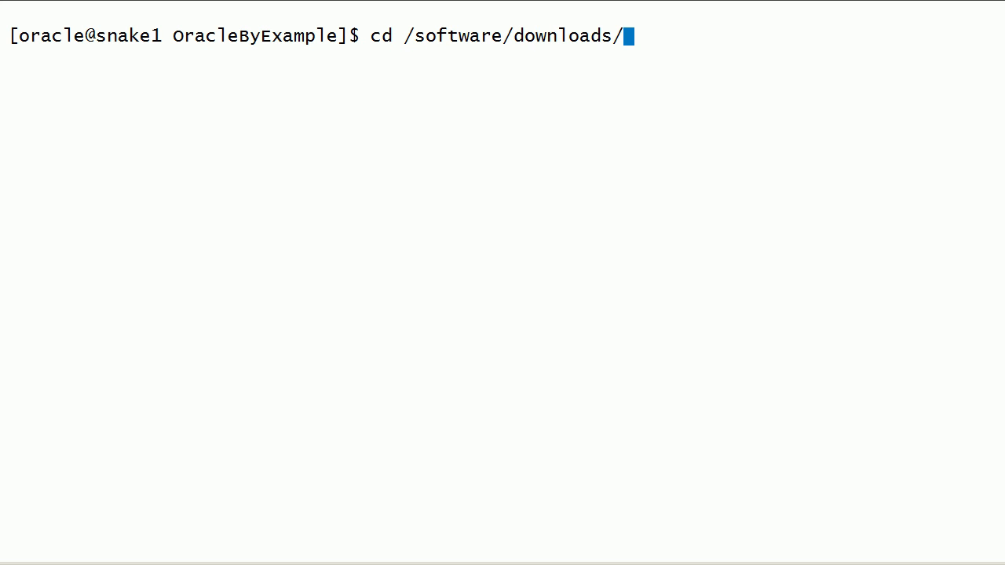
text(da)
key(Tab)
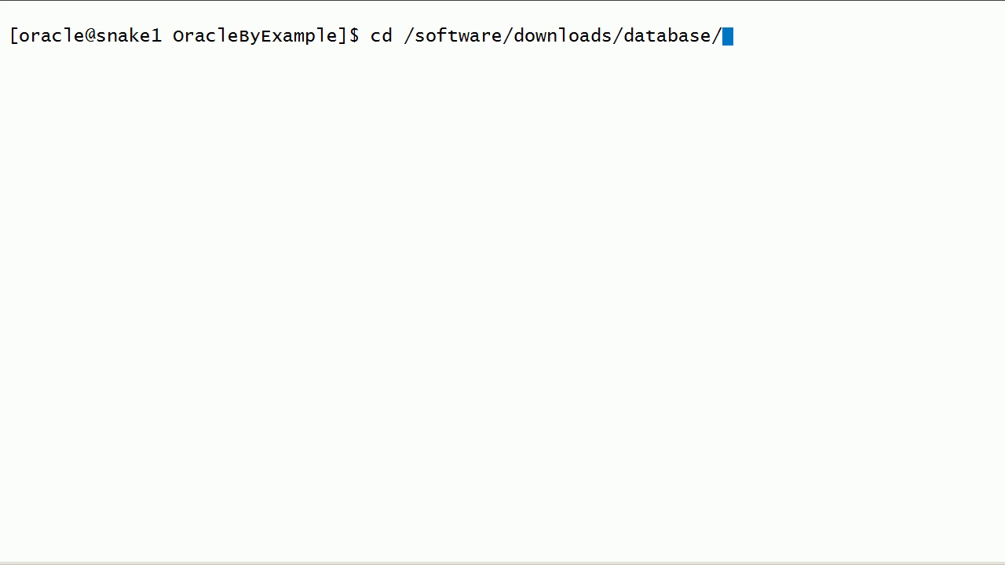
key(Return)
text(ll)
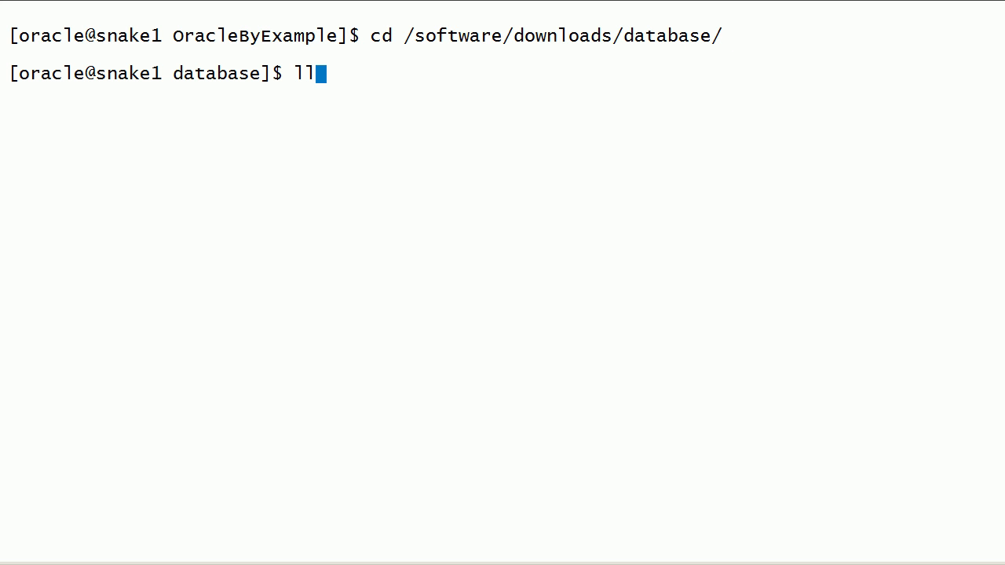
key(Return)
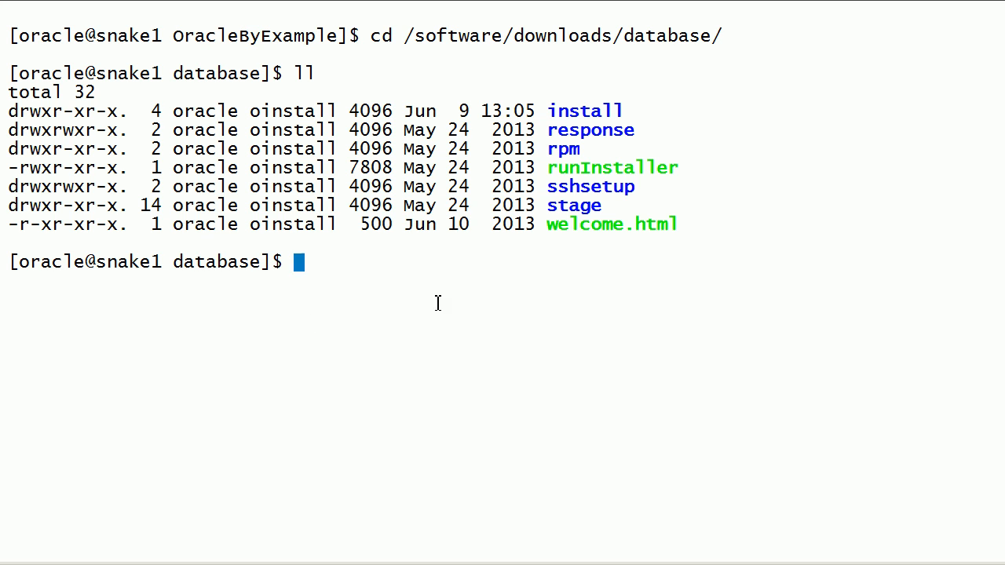
Step: Launch the ./runInstaller script from the database directory
drag(537, 167, 690, 168)
text(./ru)
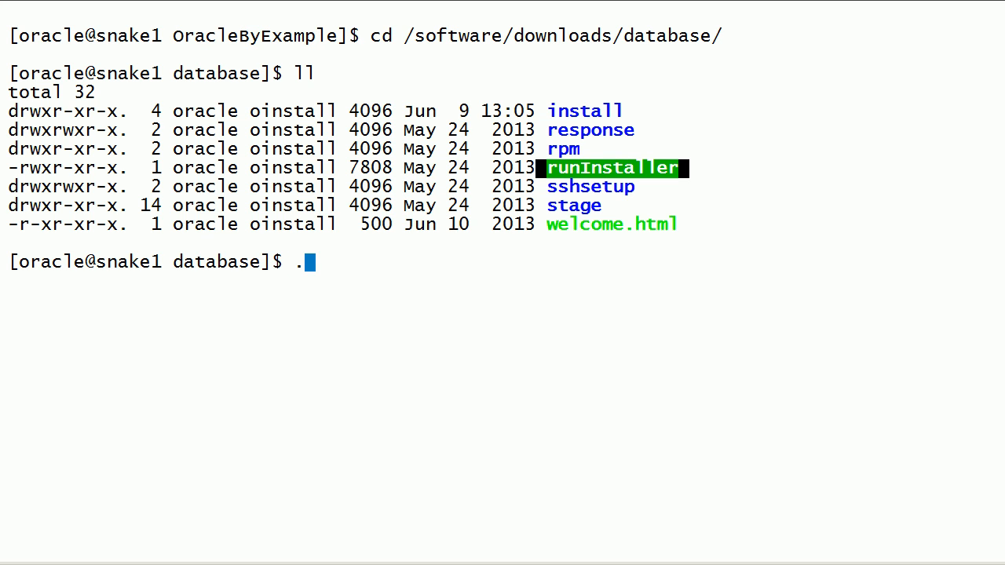
key(Tab)
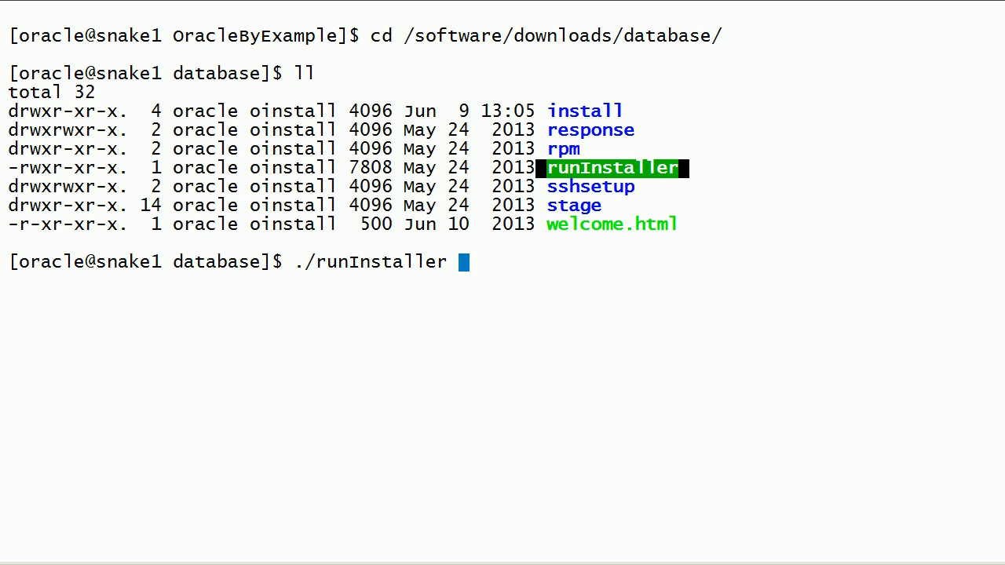
key(Return)
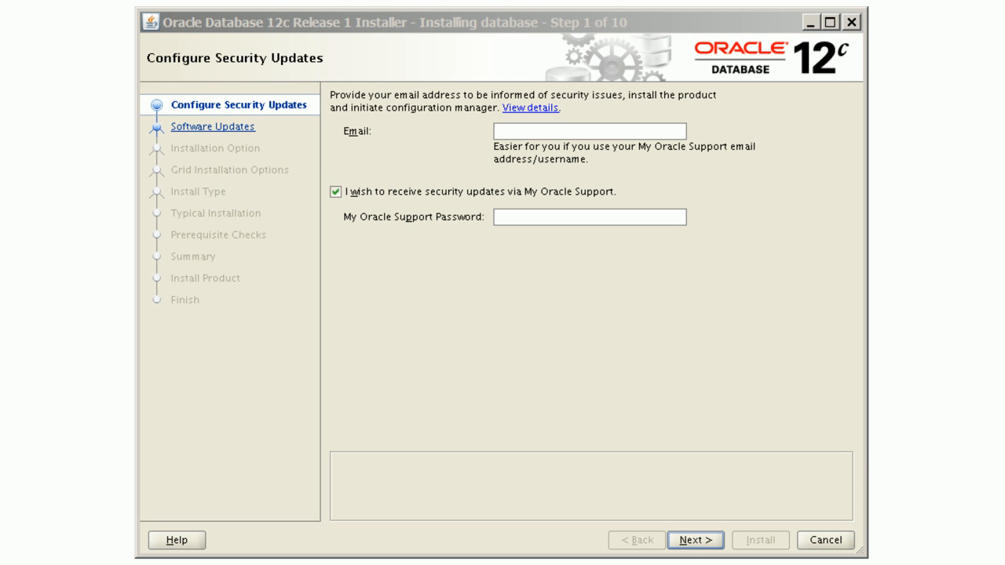
Step: Decline security updates via My Oracle Support without an email, confirm, and choose to skip software updates
click(336, 192)
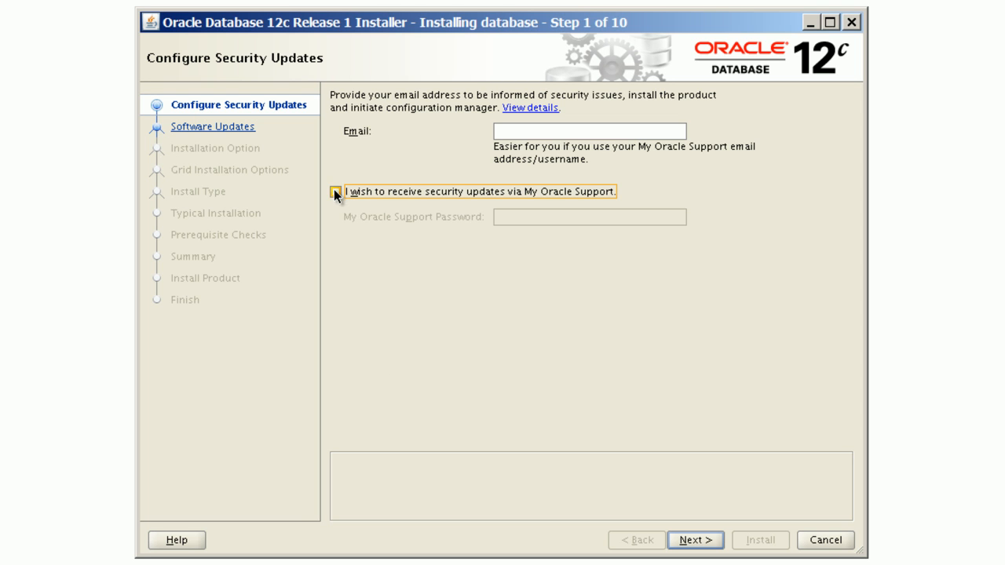
click(711, 543)
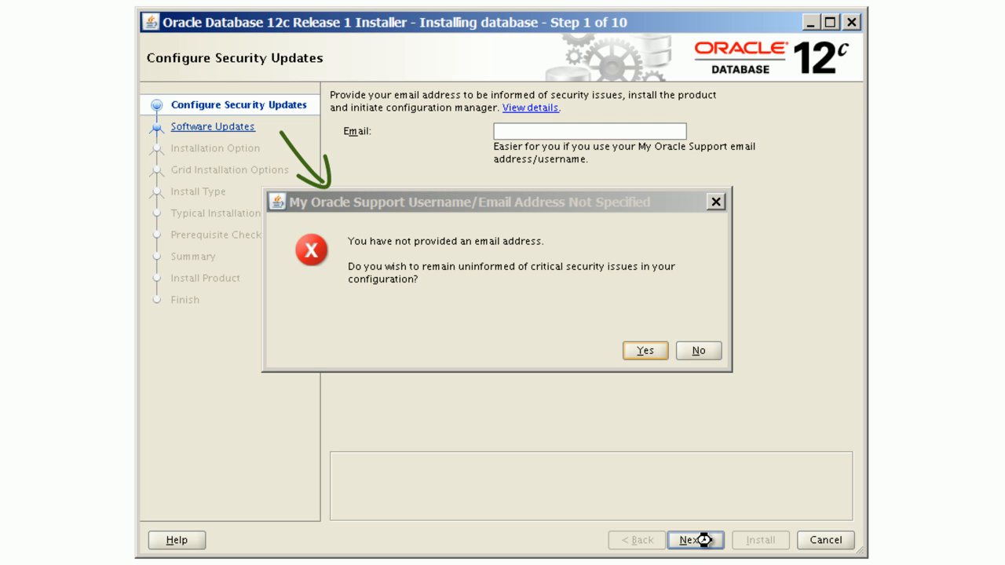
click(655, 352)
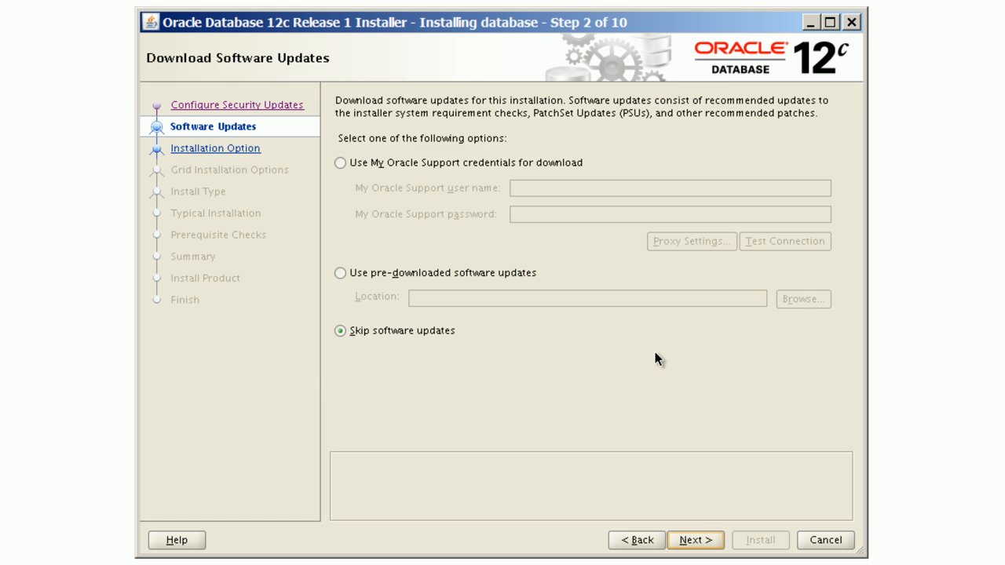
click(387, 331)
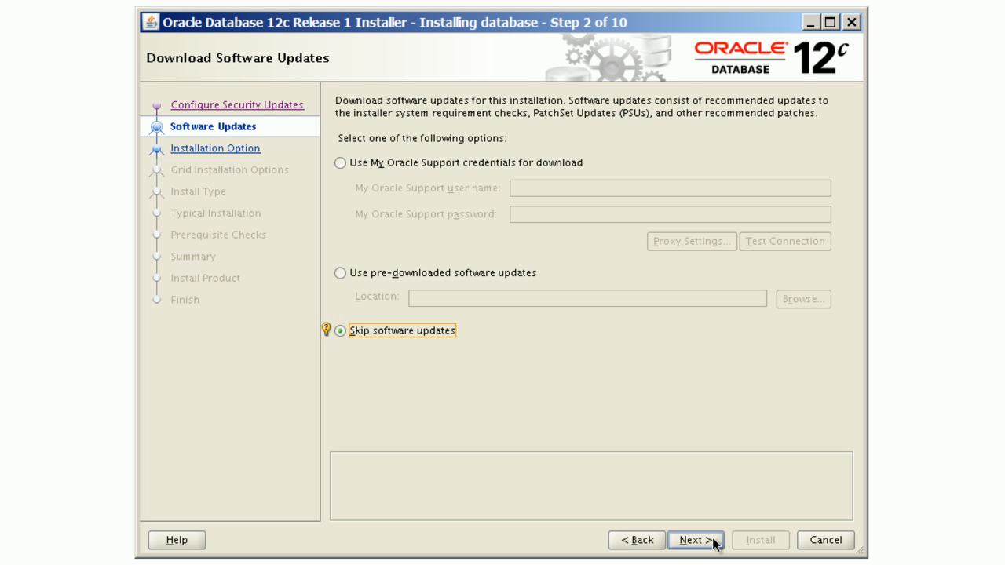
click(715, 542)
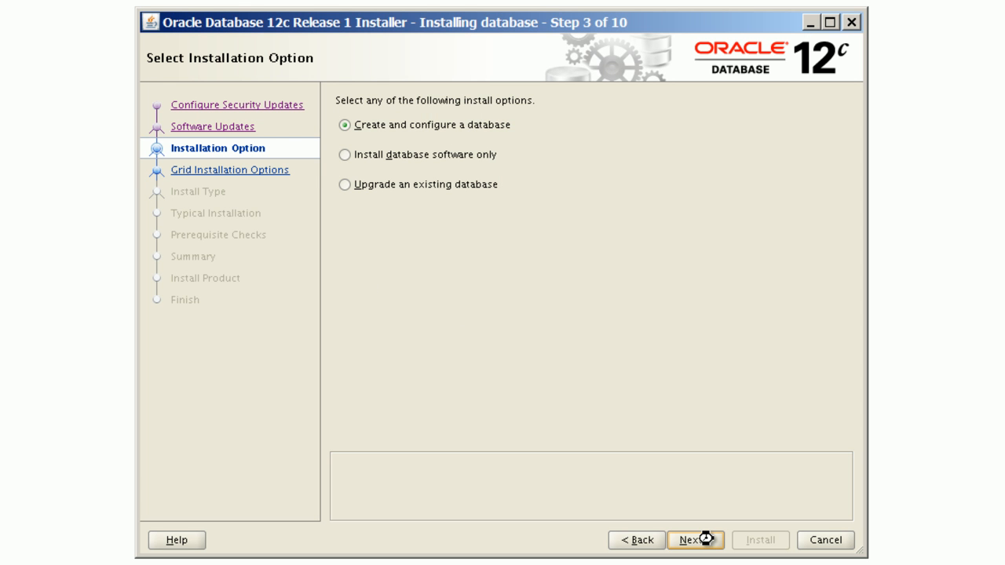
Step: Choose Install database software only, then Oracle Real Application Clusters database installation as the installation type
click(344, 155)
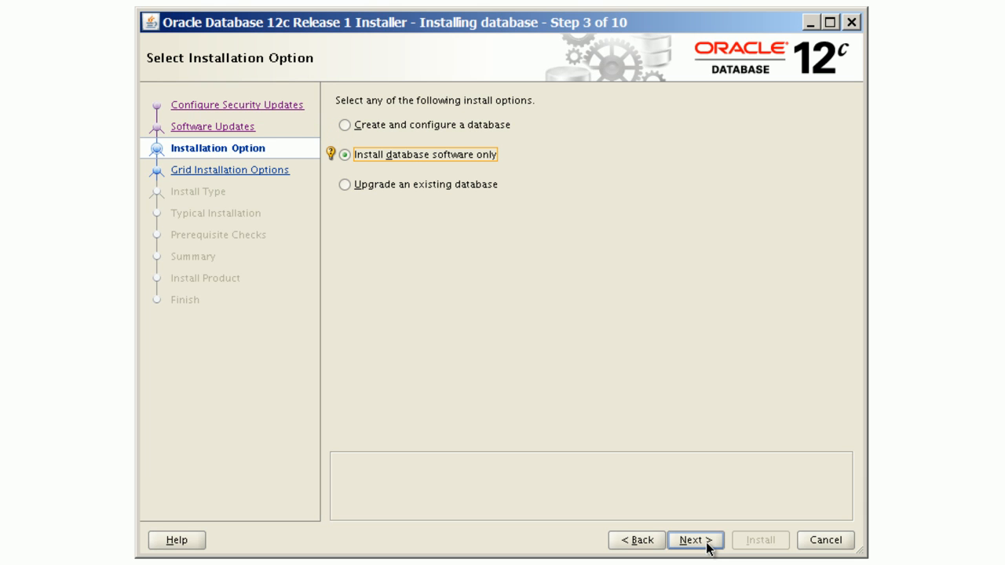
click(707, 546)
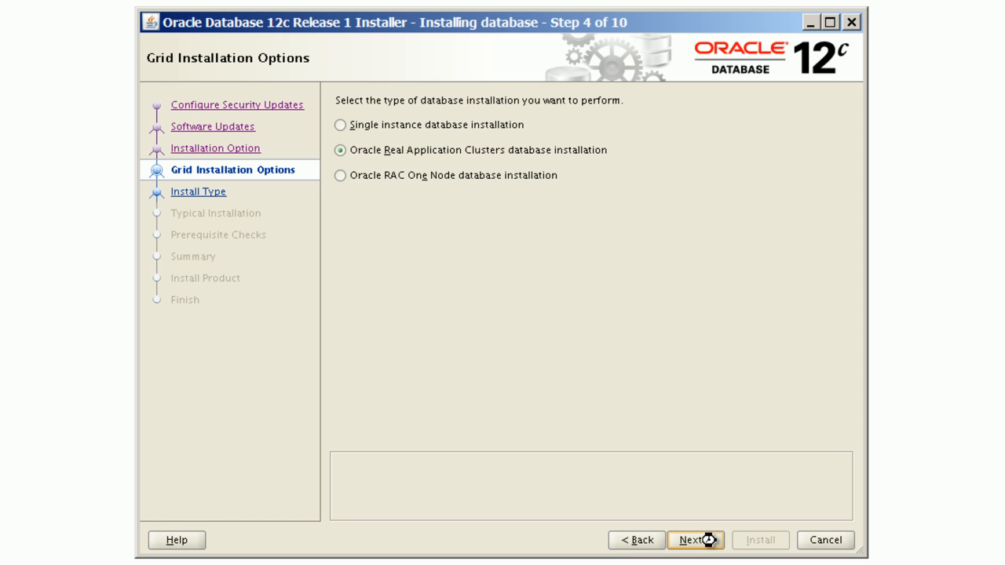
click(340, 151)
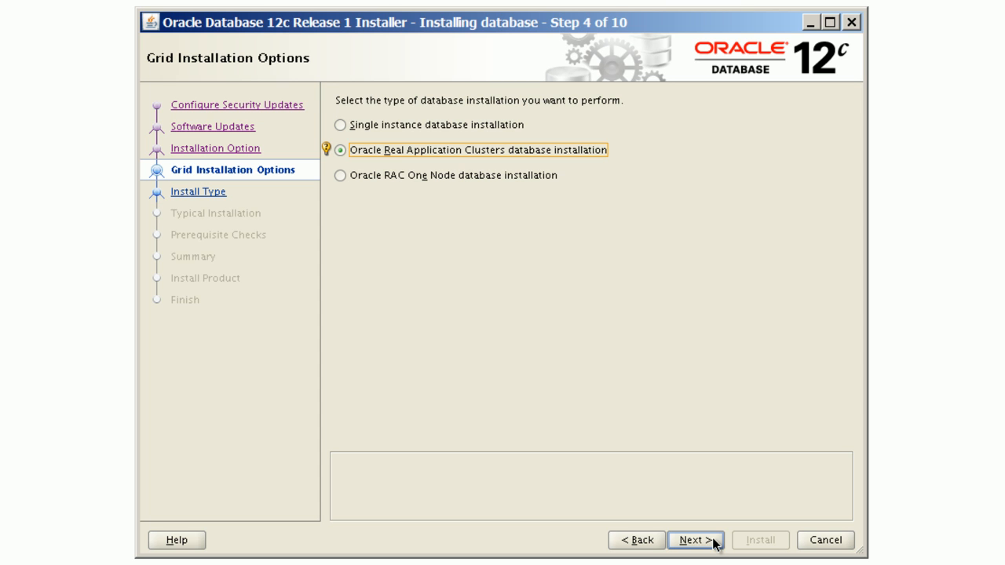
click(695, 540)
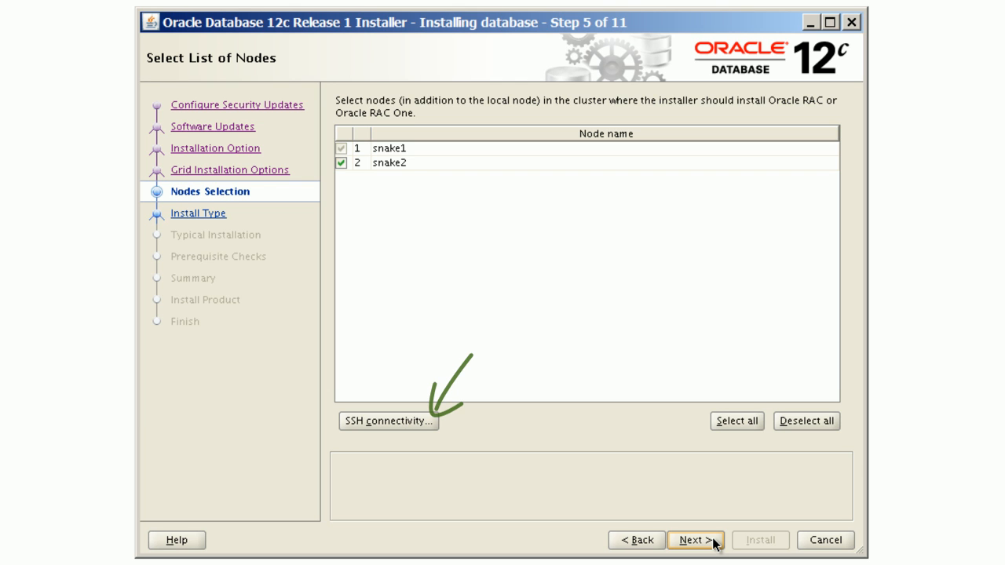
Step: Set up passwordless SSH connectivity between the nodes for the oracle user by entering its OS password, then continue
click(413, 422)
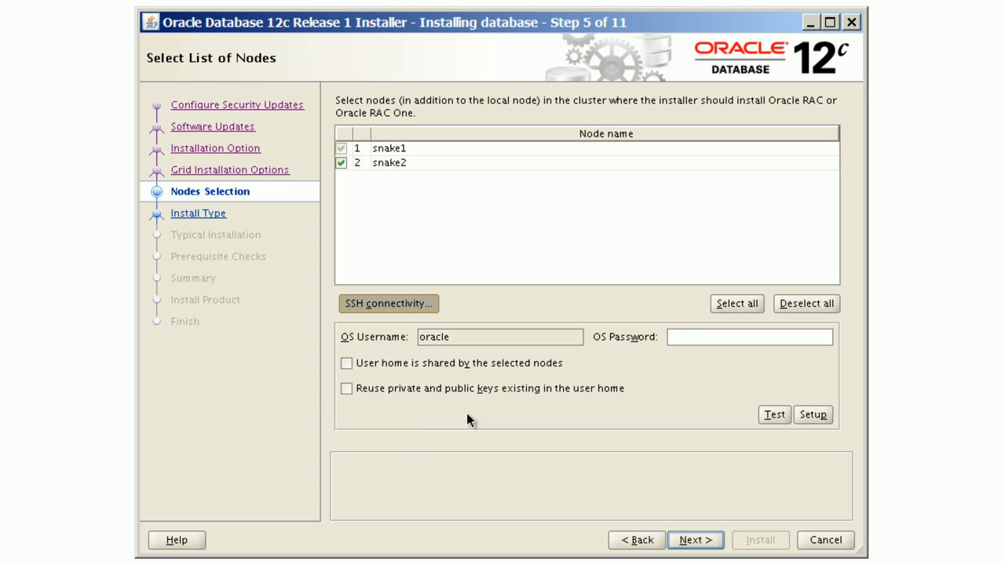
click(691, 337)
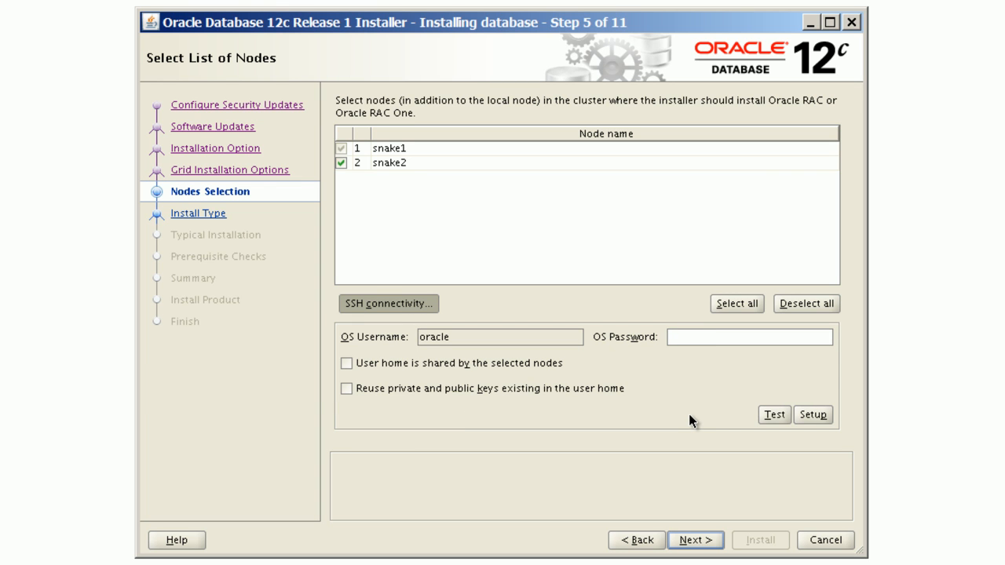
text(••acle)
click(821, 419)
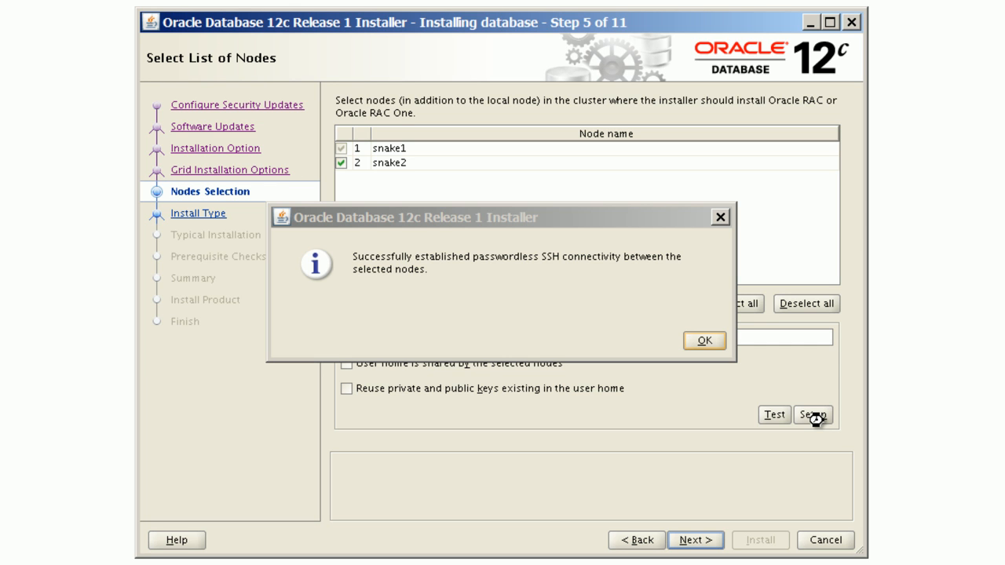
click(717, 341)
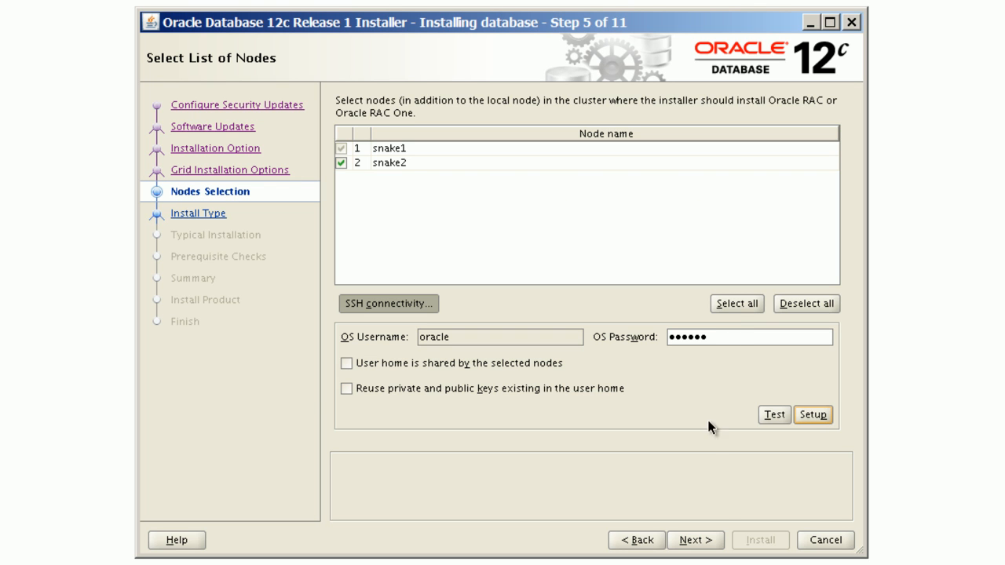
click(715, 542)
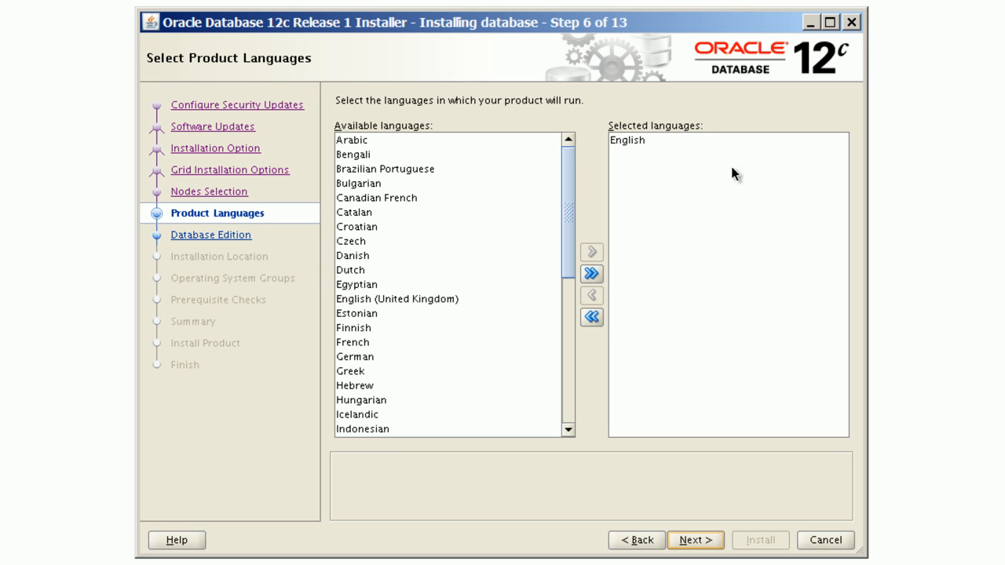
Step: Keep English as the product language and choose Enterprise Edition (6.4GB) as the database edition
click(641, 139)
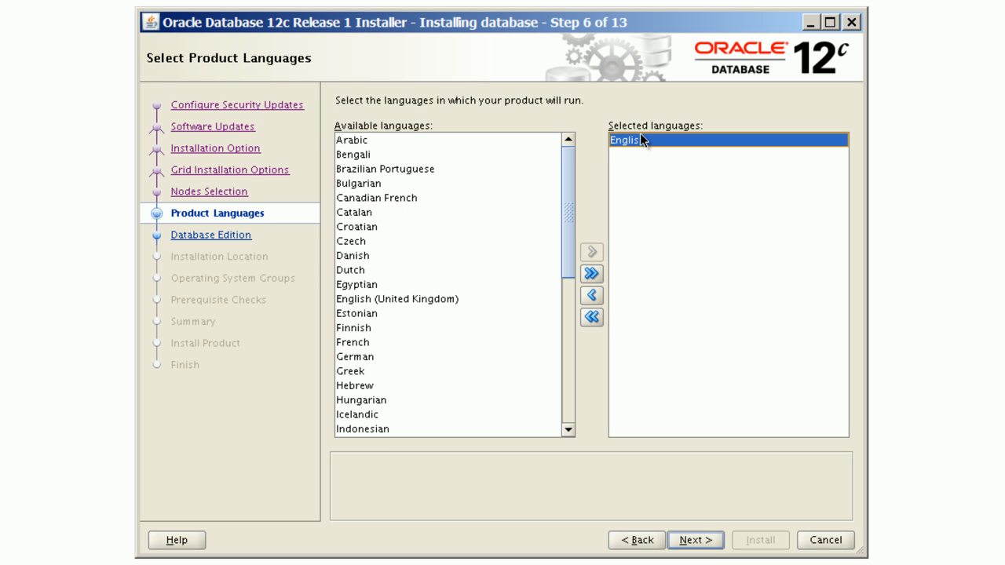
click(715, 546)
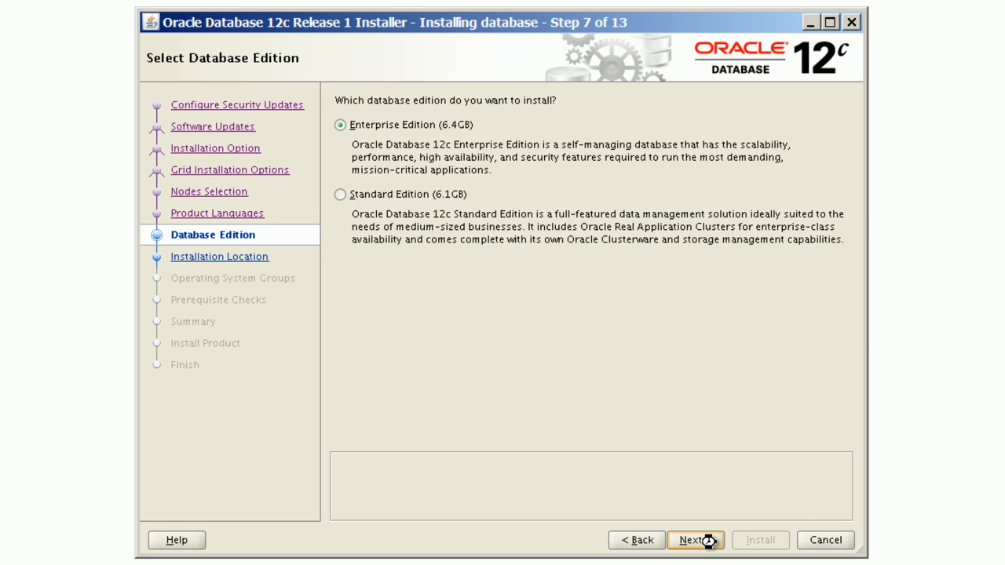
click(340, 128)
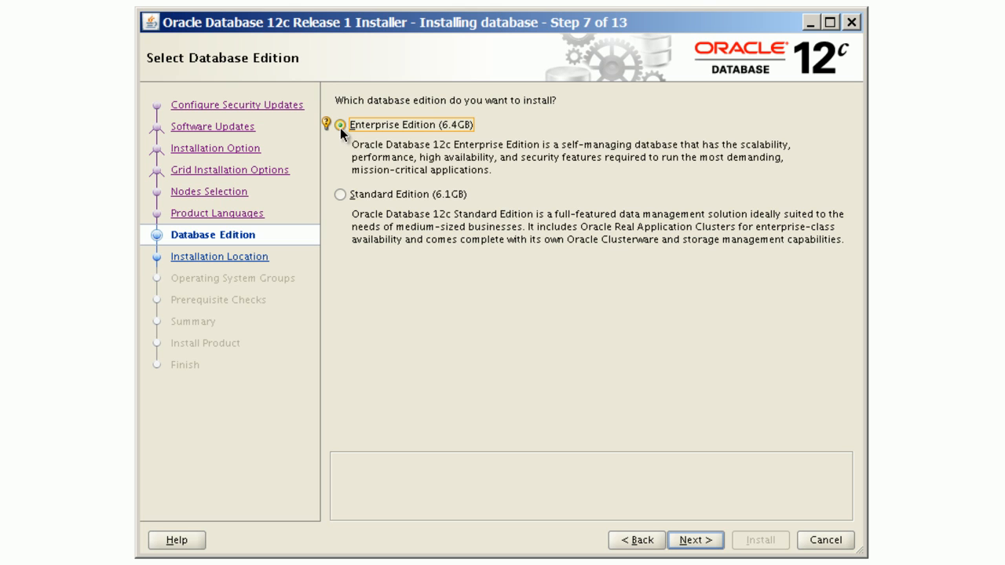
click(715, 542)
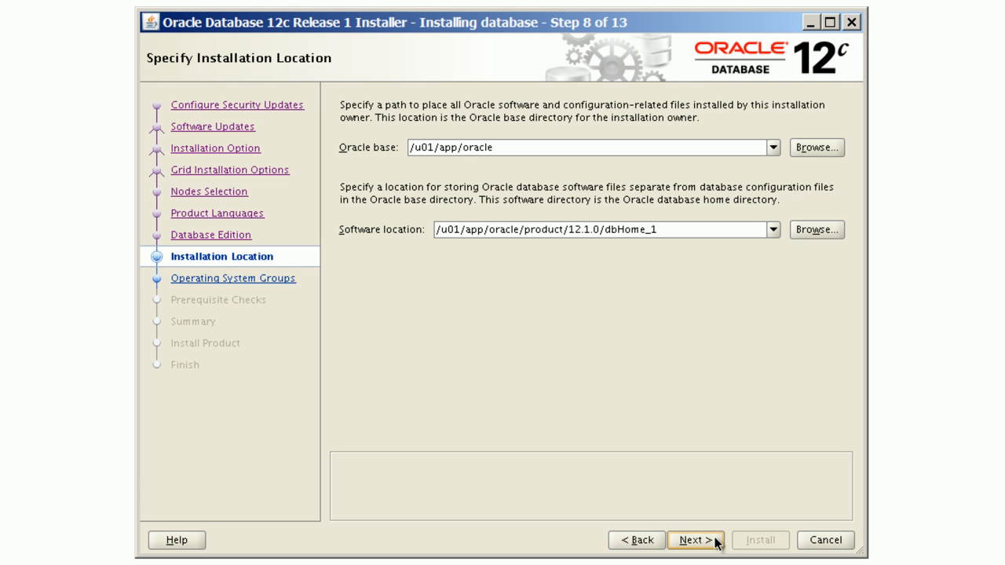
Step: Accept the default installation location and operating system groups, then ignore all failed prerequisite checks and confirm continuing
click(716, 542)
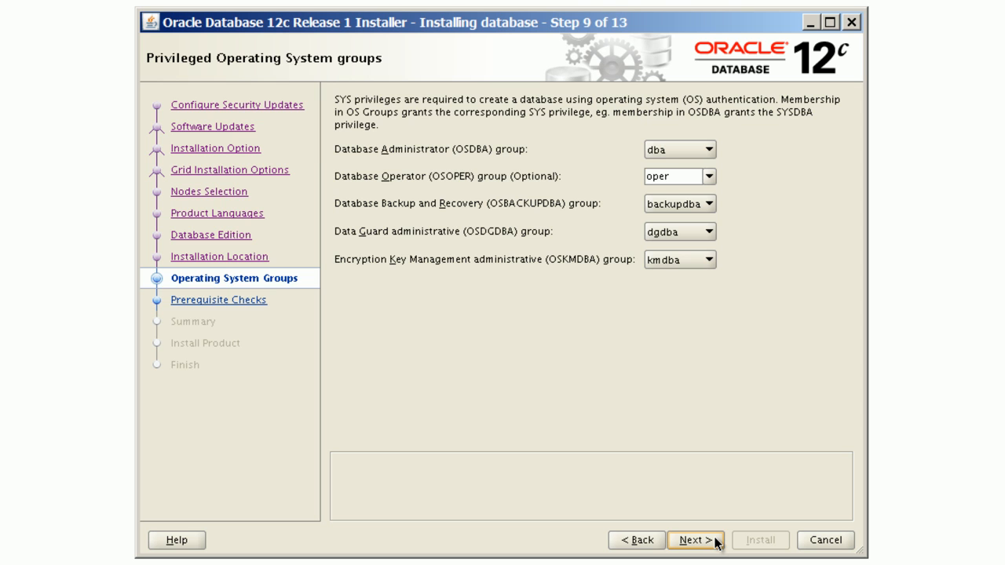
click(714, 542)
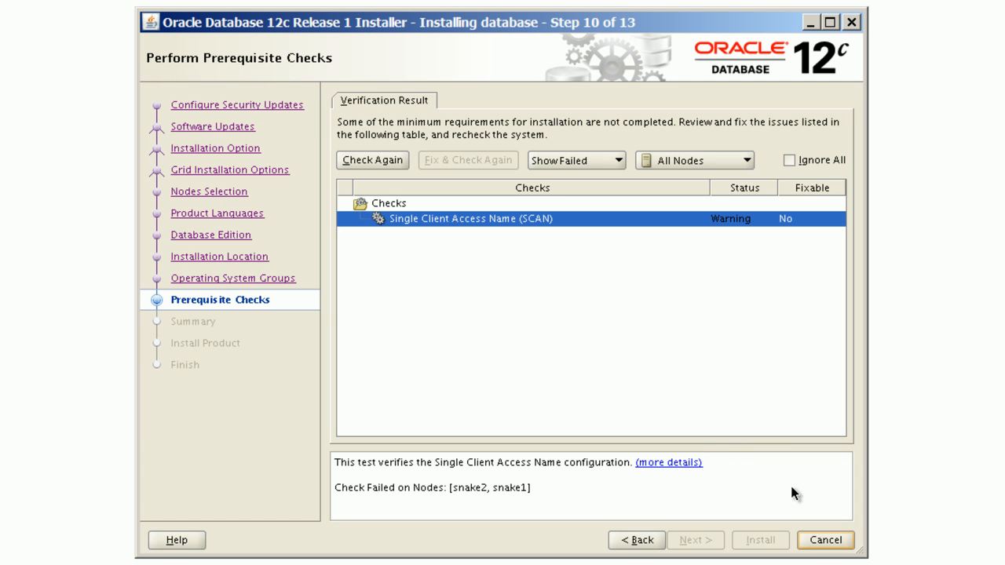
click(790, 161)
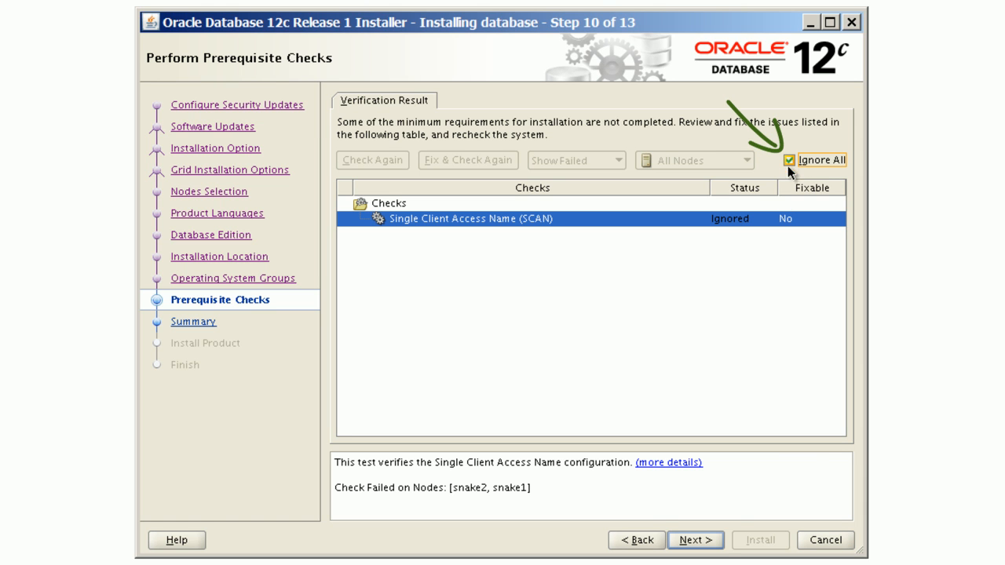
click(716, 543)
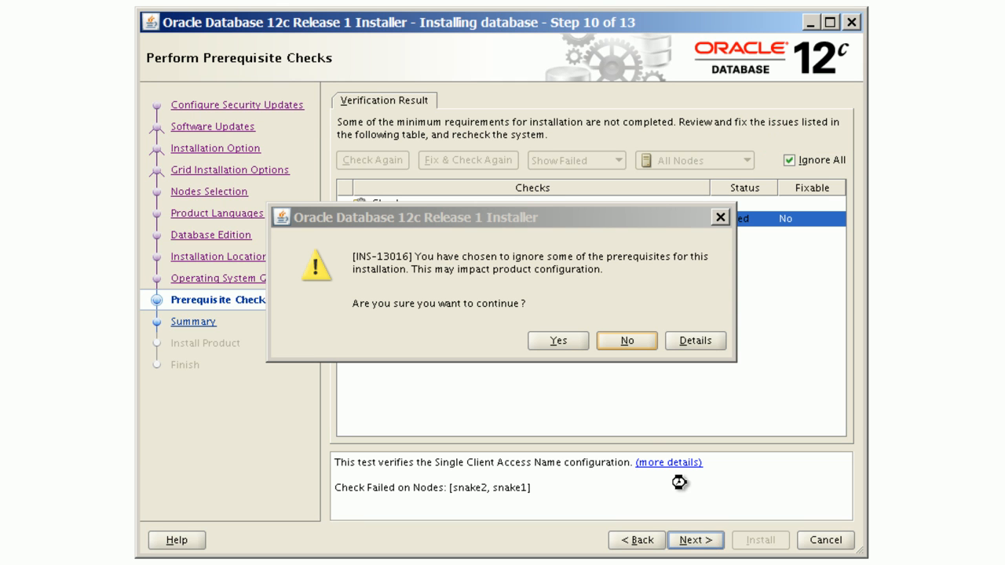
click(582, 343)
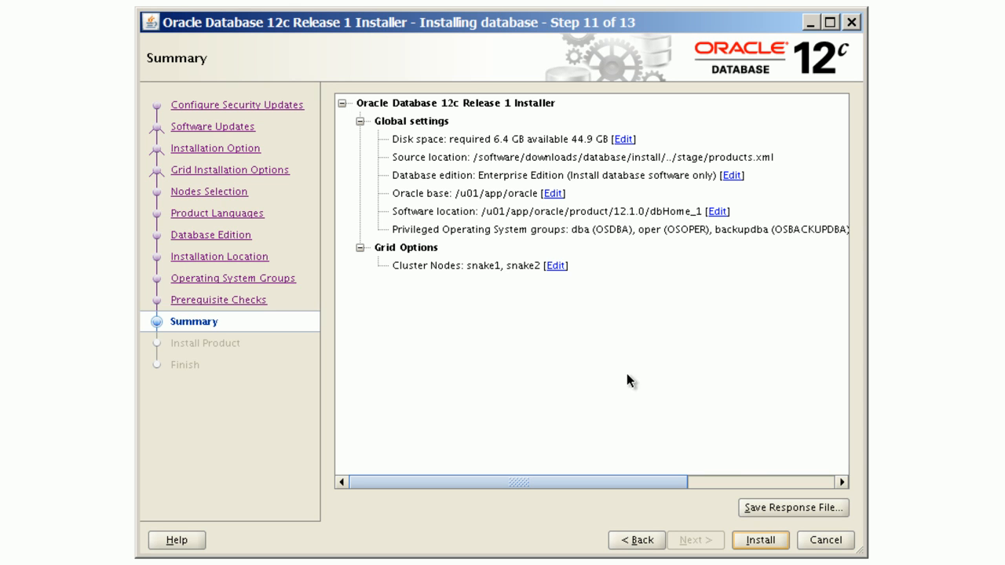
Step: Save the installation response file as /u01/app/oracle/rdbmsInstall.rsp
click(836, 506)
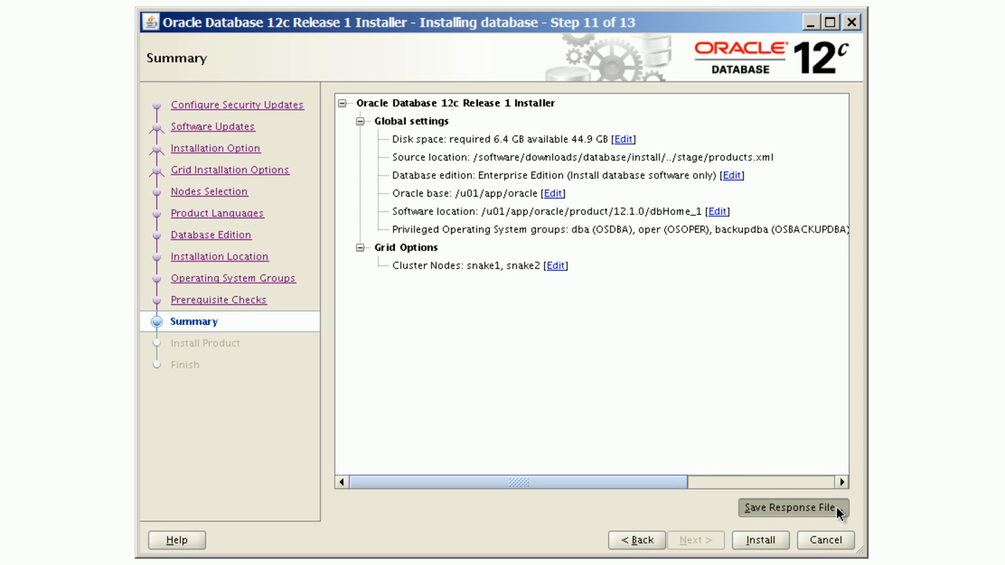
key(Home)
text(/u01/app/oracle/rdb)
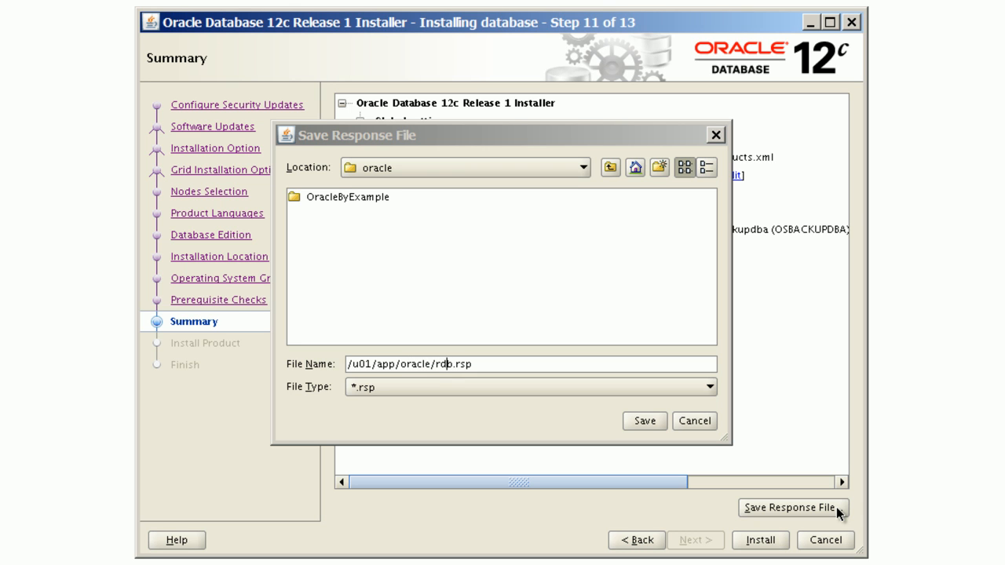
text(msInstall)
click(645, 422)
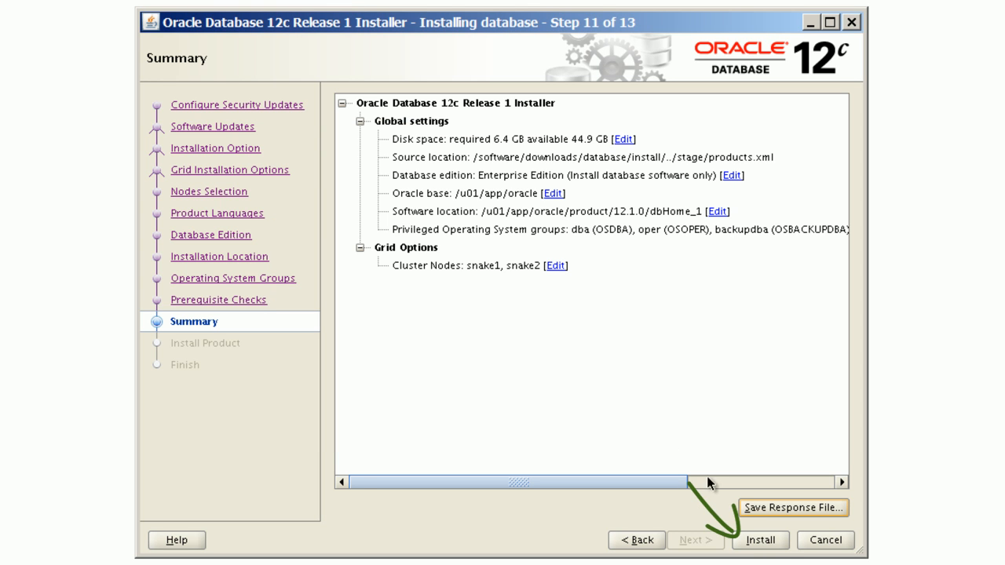
Step: Start the installation and select the root.sh script path shown in the configuration scripts dialog
key(Tab)
key(Tab)
key(Tab)
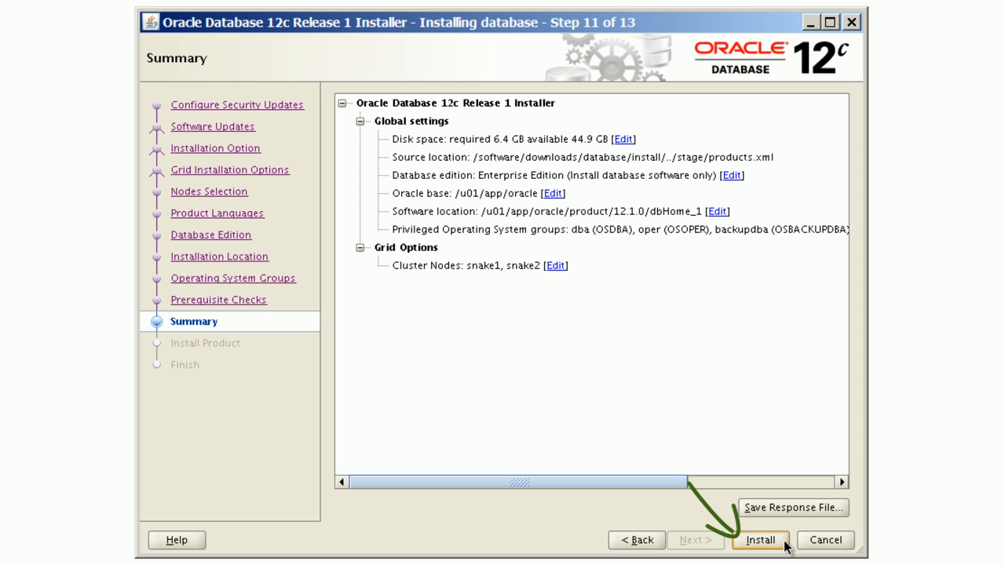
click(785, 541)
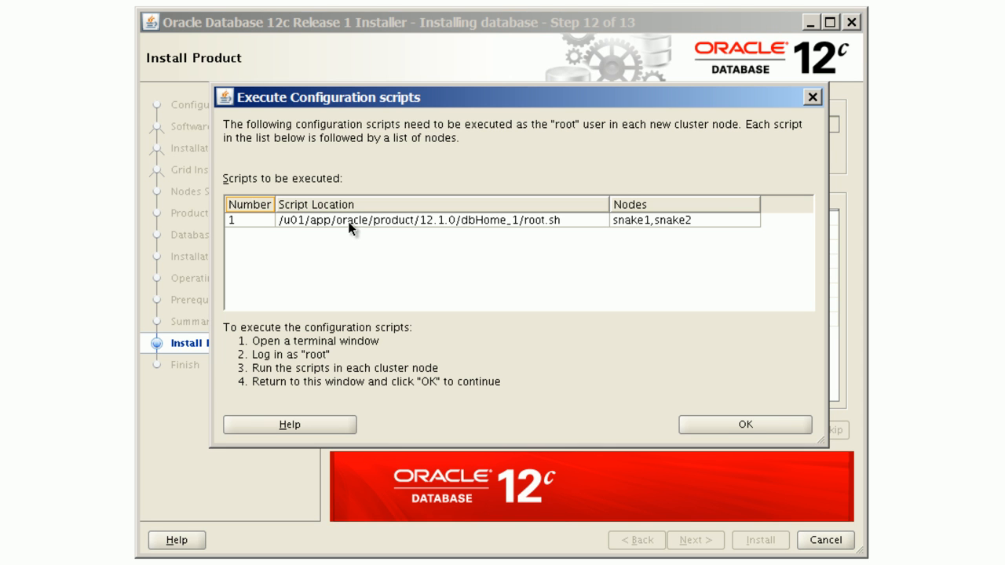
triple_click(347, 222)
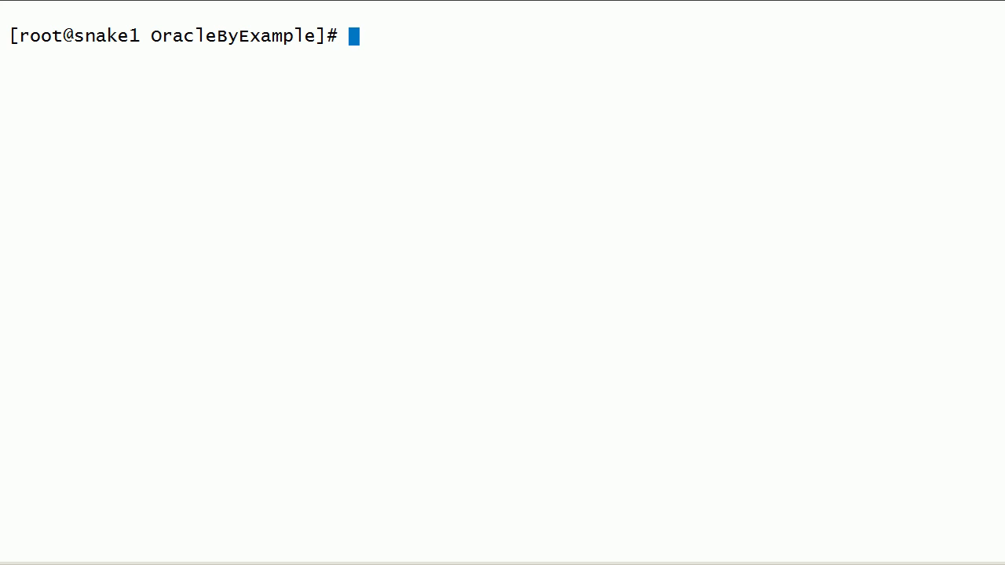
Step: As root on snake1, check the hostname and change to /u01/app/oracle/product/12.1.0/dbHome_1/
text(hostname)
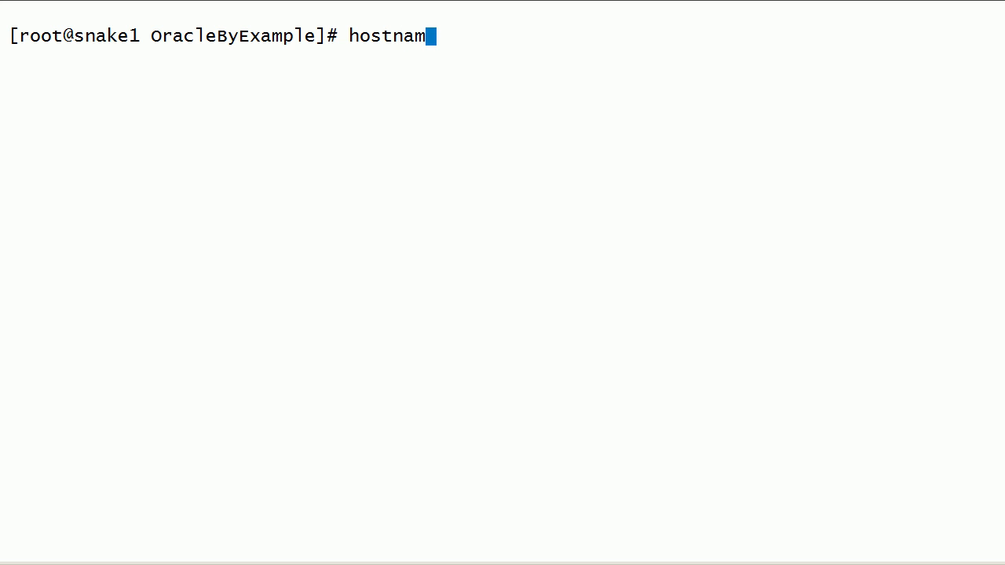
key(Return)
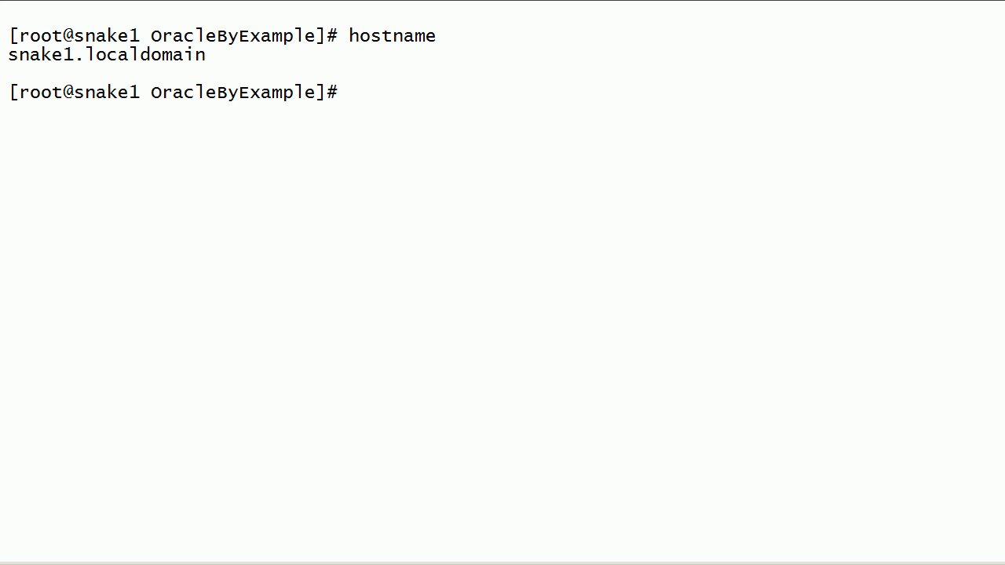
text(cd /u01/app/)
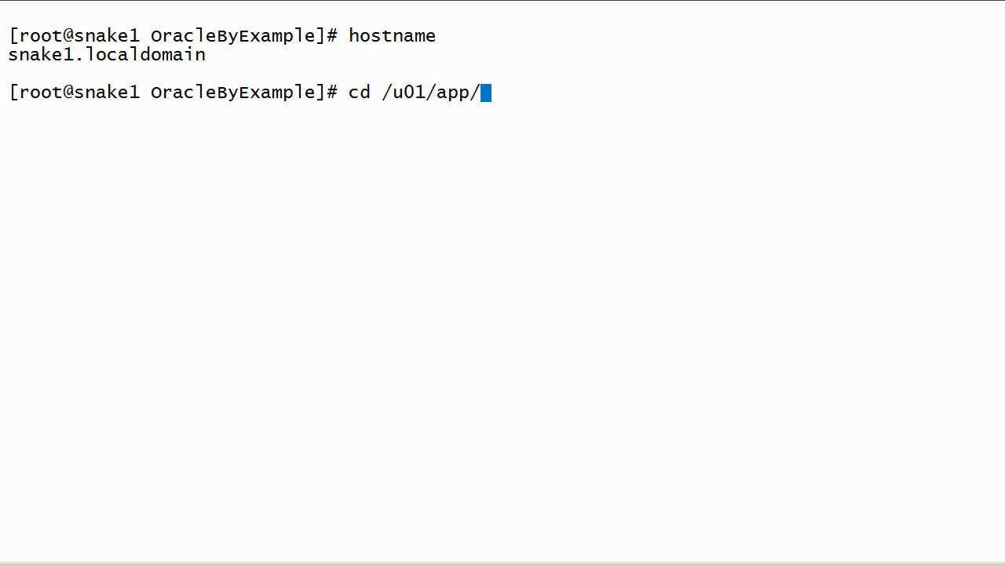
text(oracle/product/12.1.0/dbHome_1/)
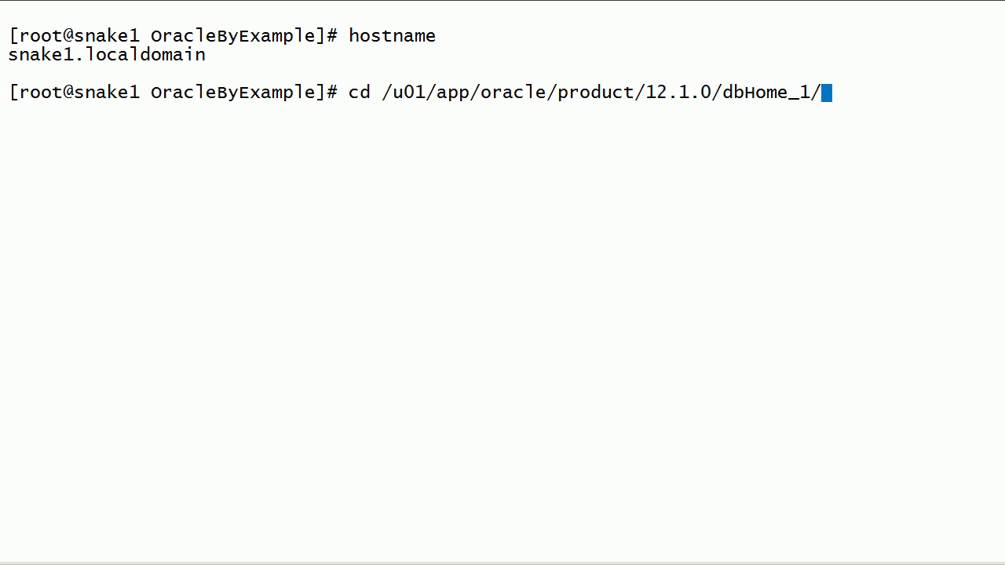
key(Return)
Step: Run ./root.sh on snake1, accepting the default local bin directory
text(./ro)
key(Tab)
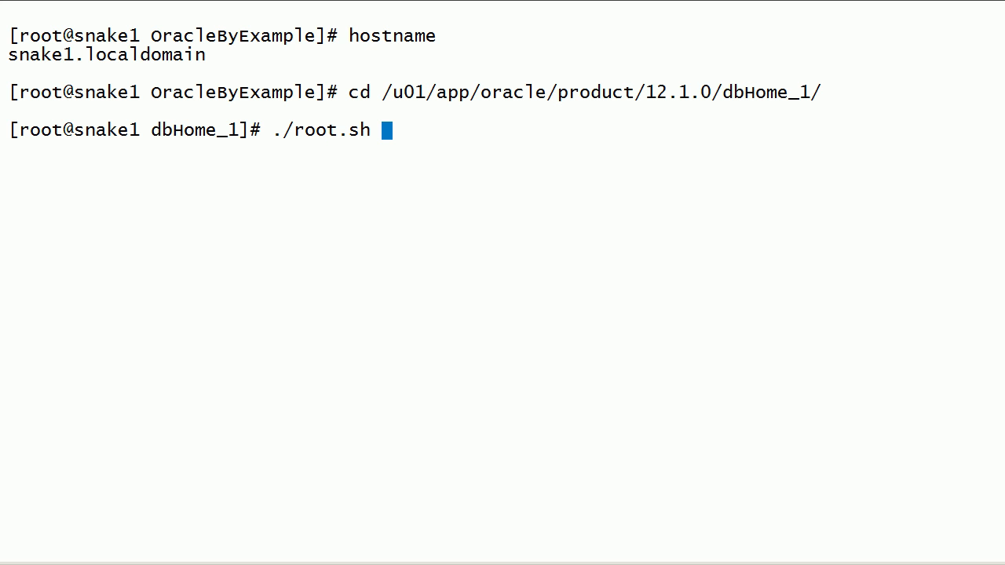
key(Return)
key(Return)
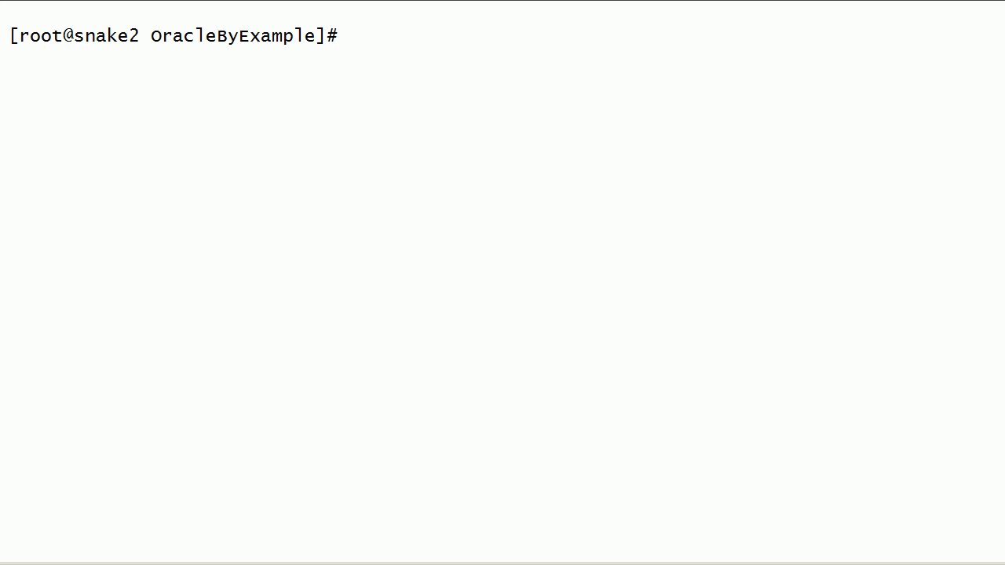
Step: As root on snake2, check the hostname and change to /u01/app/oracle/product/12.1.0/dbHome_1/
text(hostname)
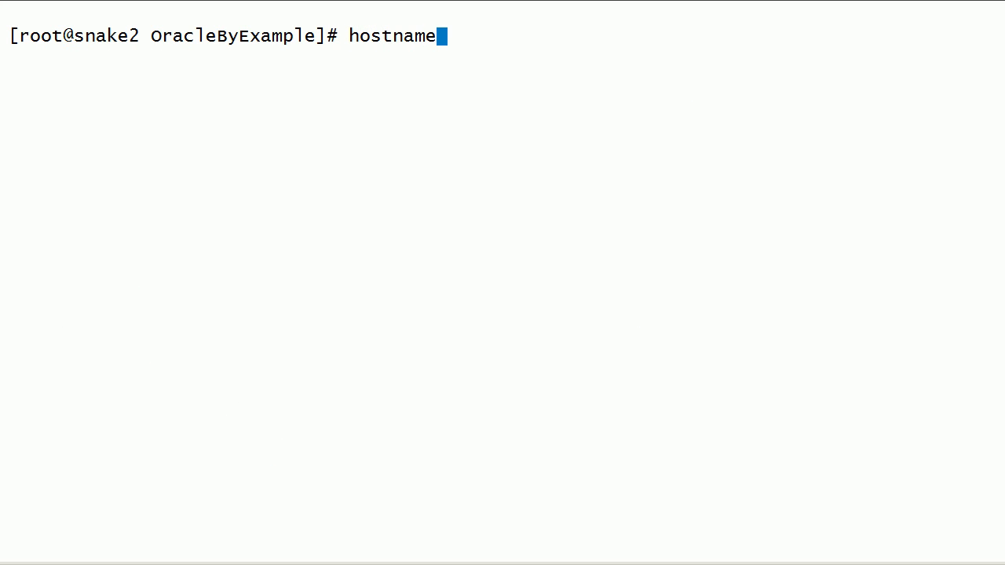
key(Return)
text(cd /u01/app/oracle/)
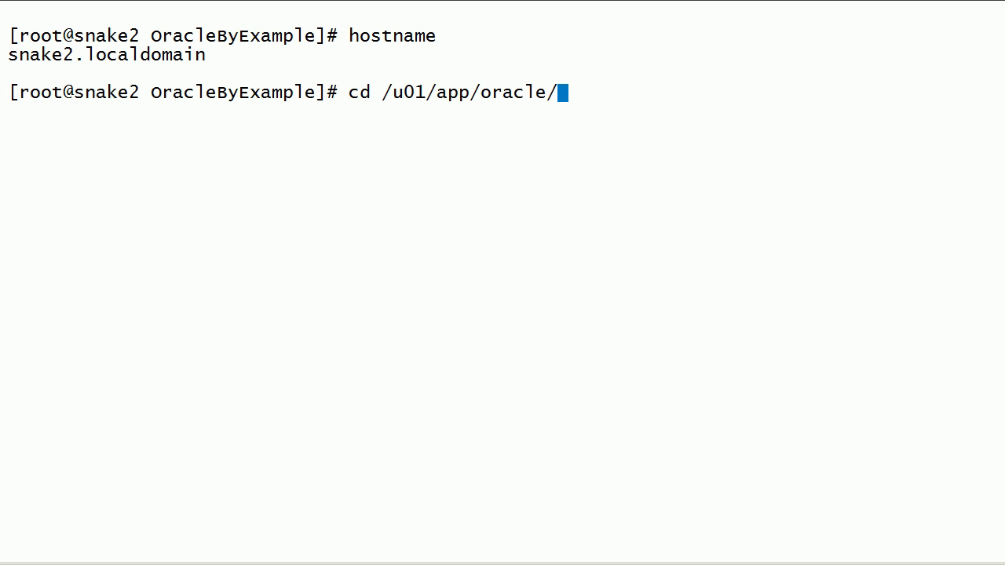
text(product/12.1.0/dbHome_1/)
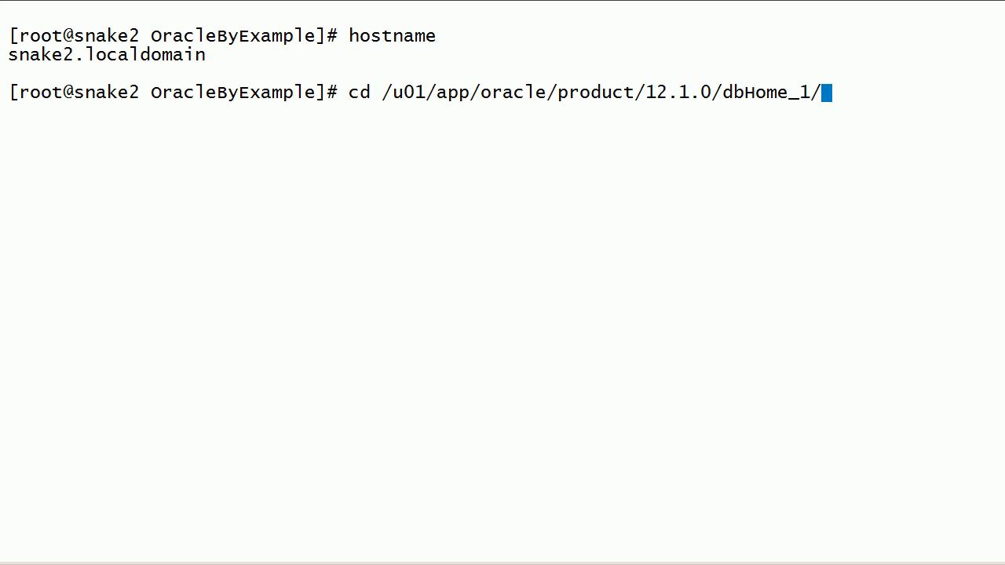
key(Return)
Step: Run ./root.sh on snake2, accepting the default local bin directory
text(./root.sh)
key(Return)
key(Return)
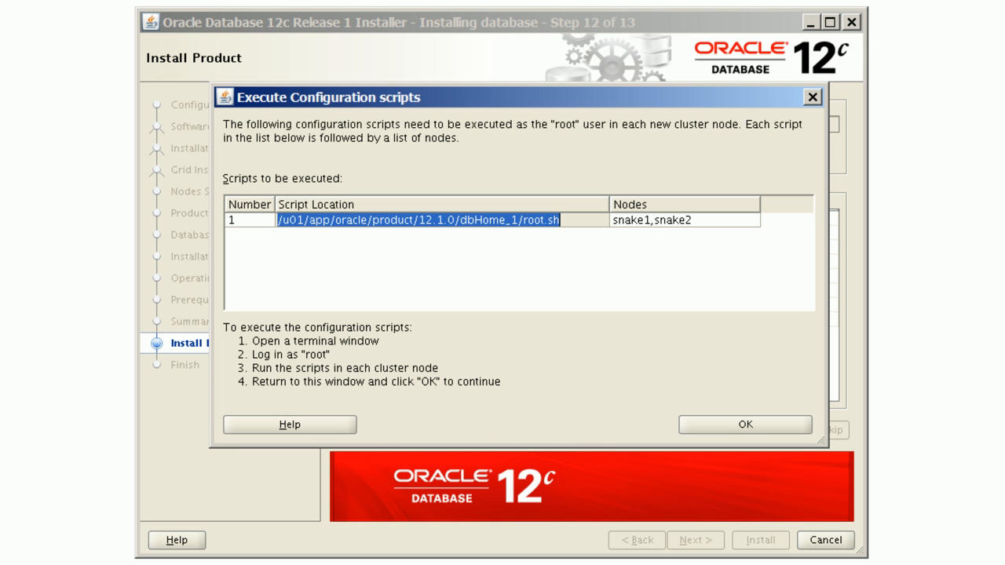
Step: Confirm the configuration scripts were executed and close the installer
click(795, 430)
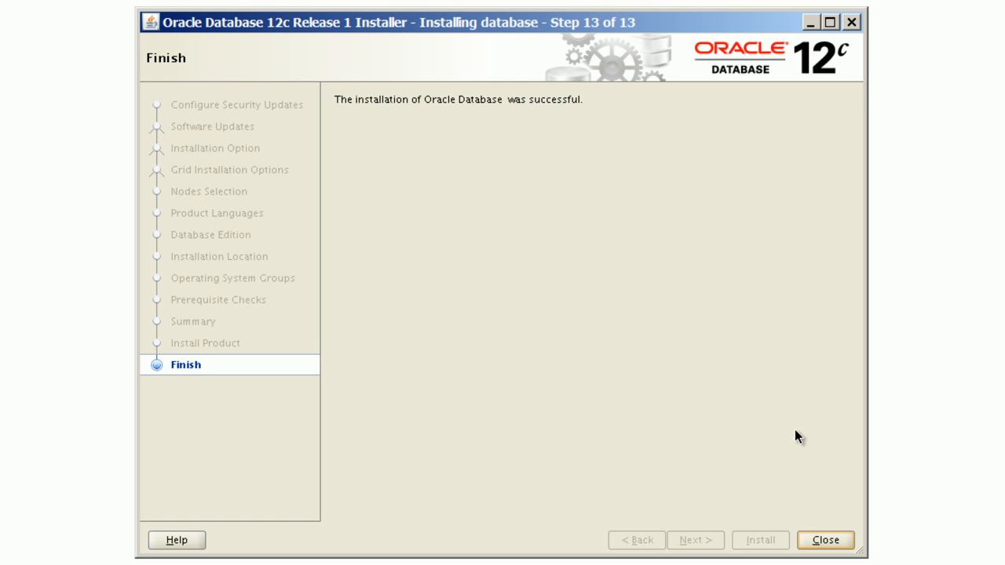
click(826, 540)
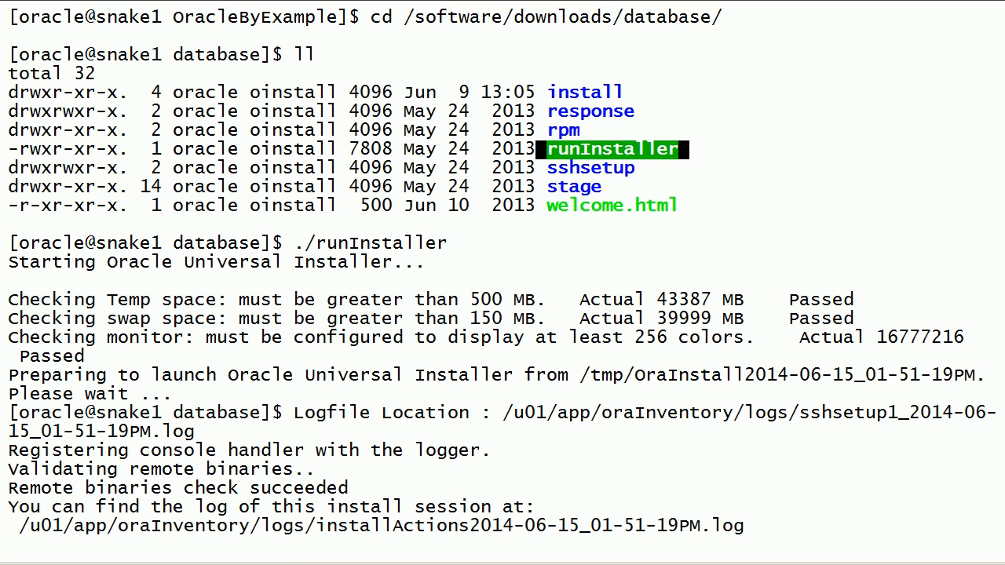
key(Return)
key(Return)
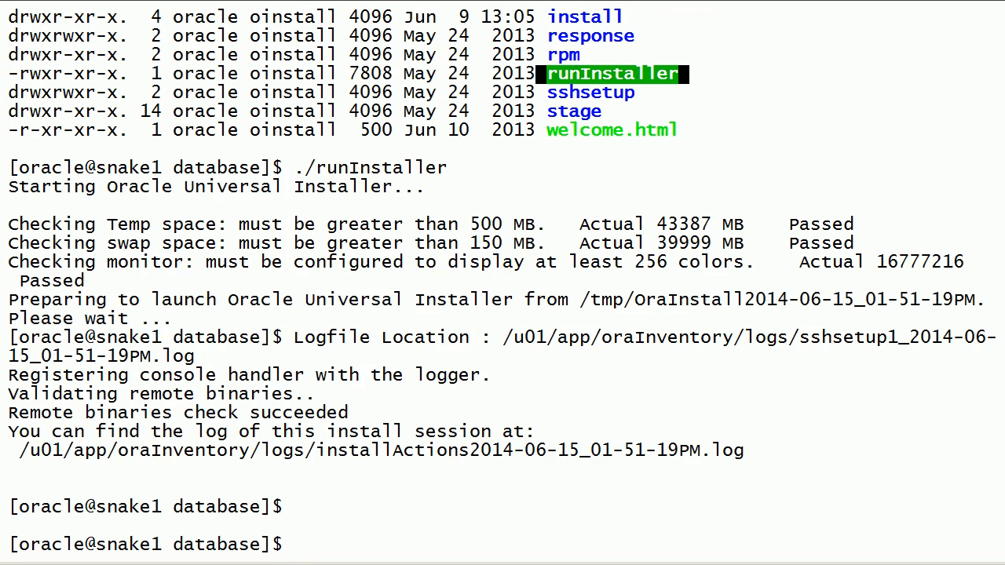
Step: Check where the dbca executable is located with which dbca
drag(5, 450, 887, 450)
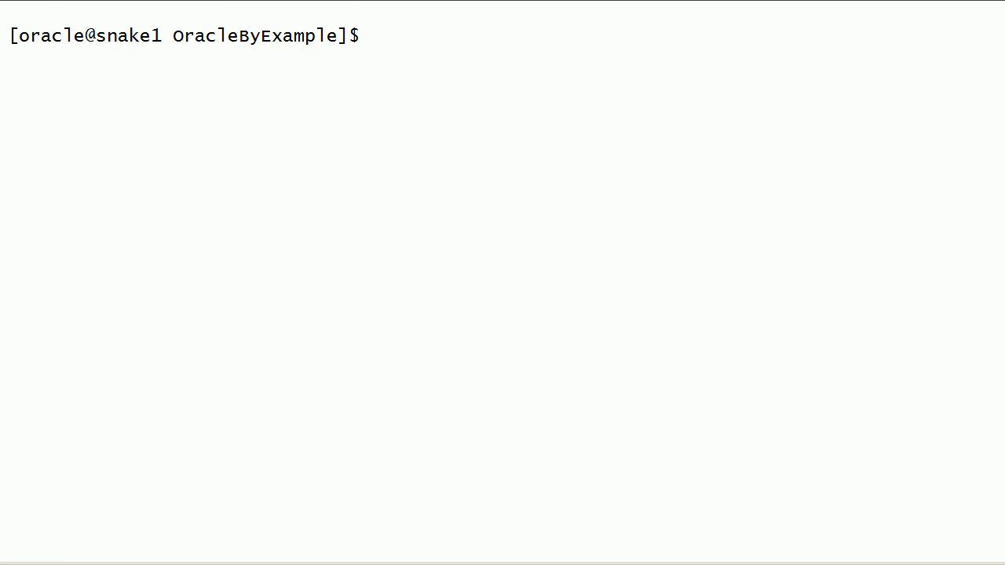
text(which)
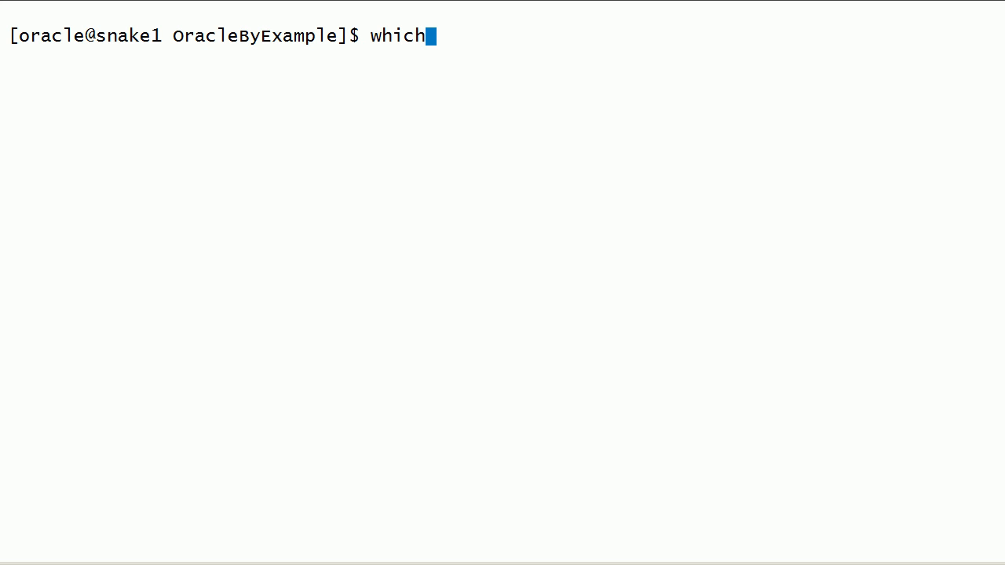
text( dbca)
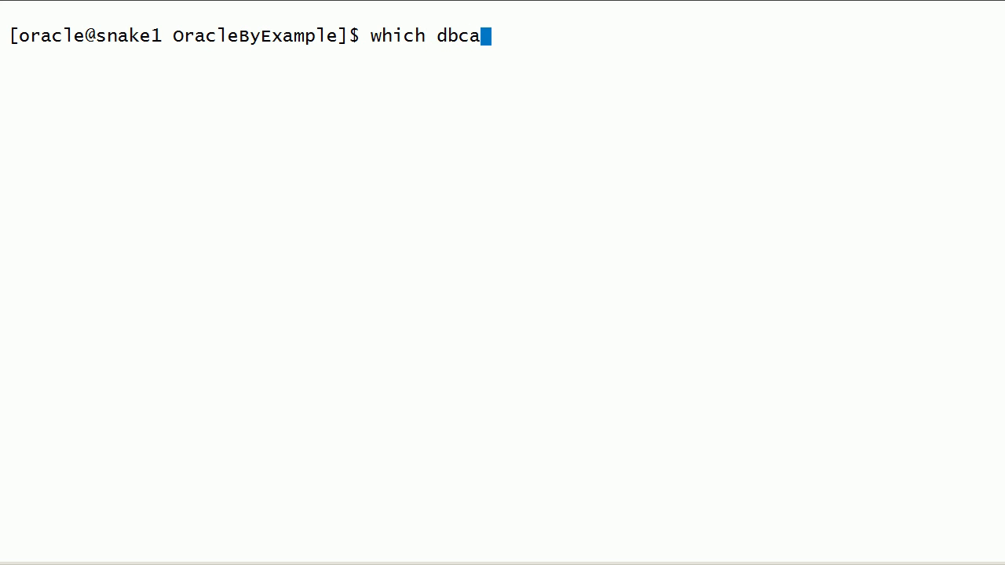
key(Return)
Step: Launch dbca in the background and choose the Create Database operation
text(dbca )
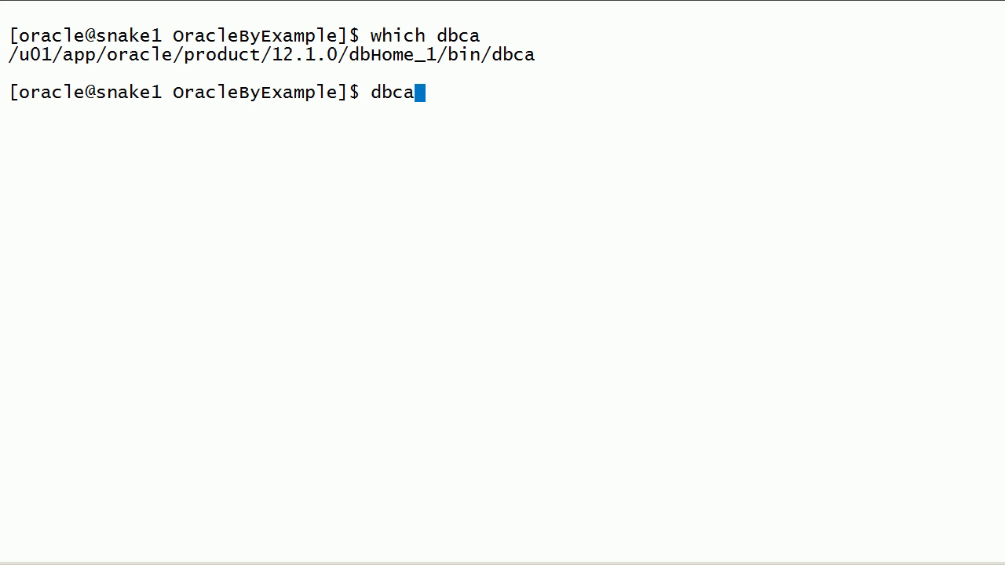
text(&)
key(Return)
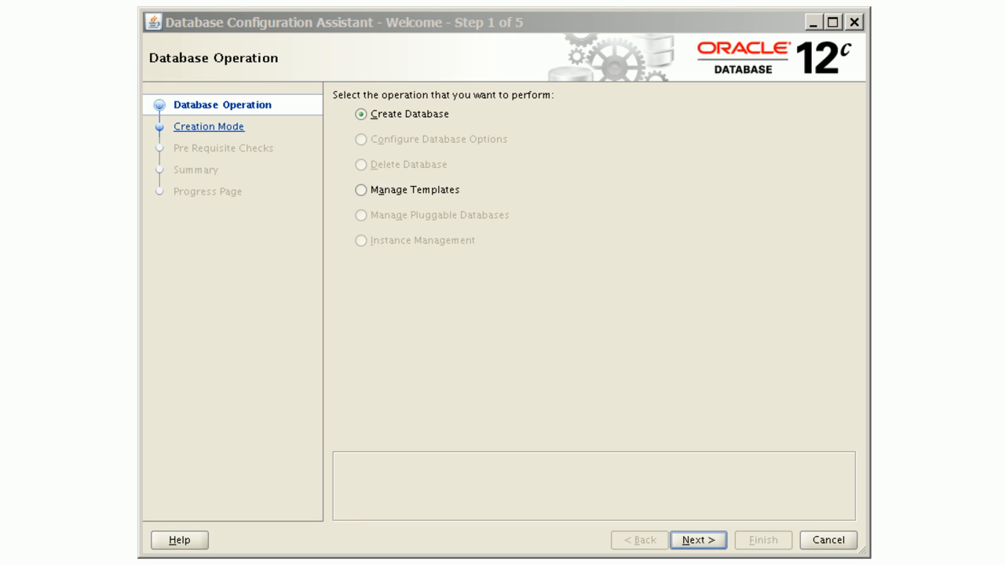
click(584, 28)
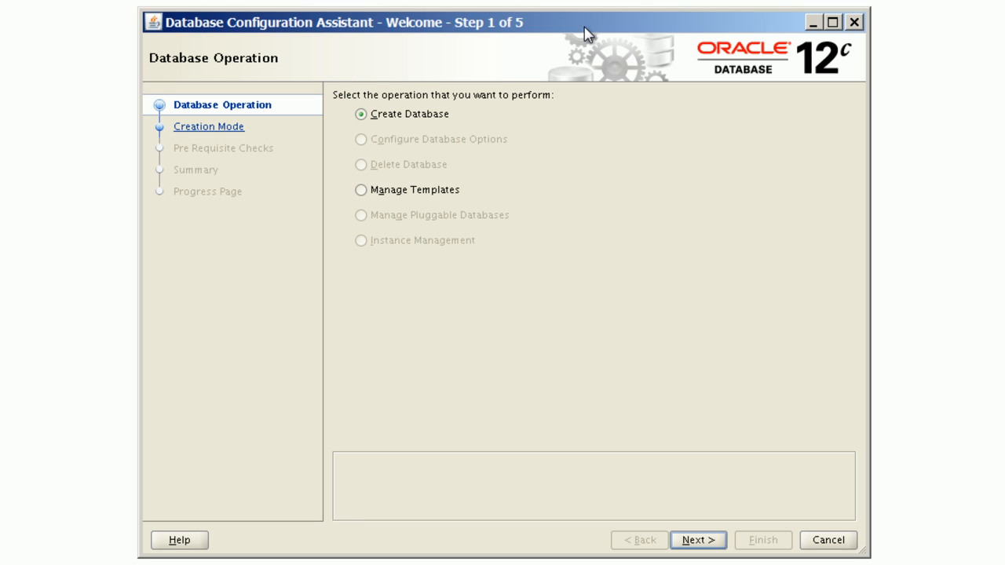
click(398, 112)
click(717, 545)
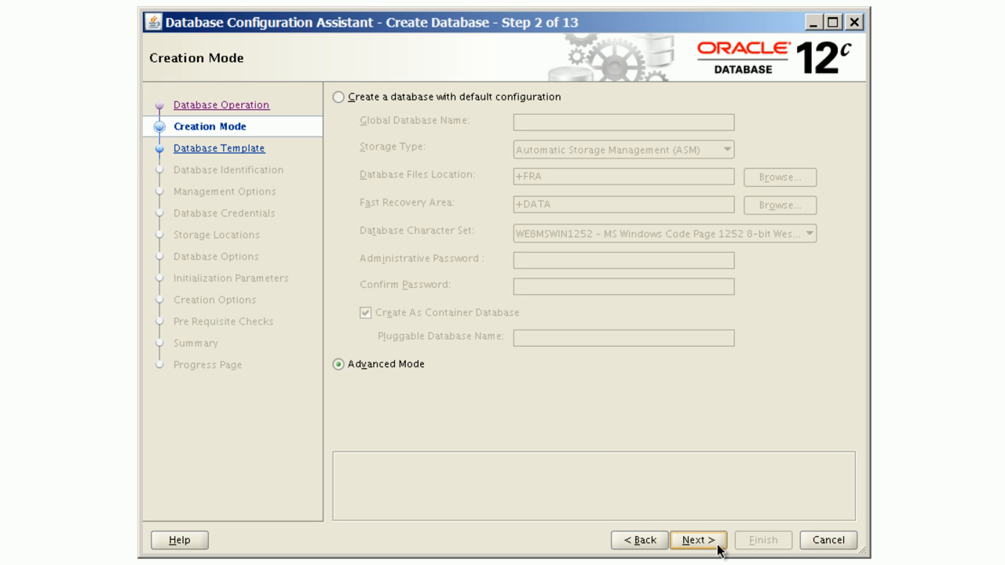
Step: Choose Advanced Mode, then set an Admin-Managed RAC configuration with the General Purpose or Transaction Processing template
click(393, 367)
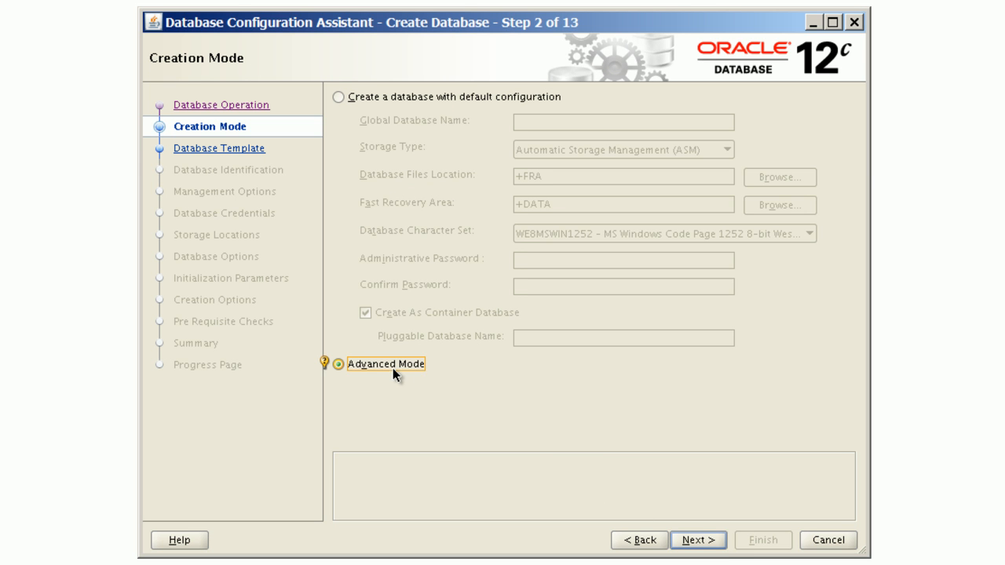
click(698, 541)
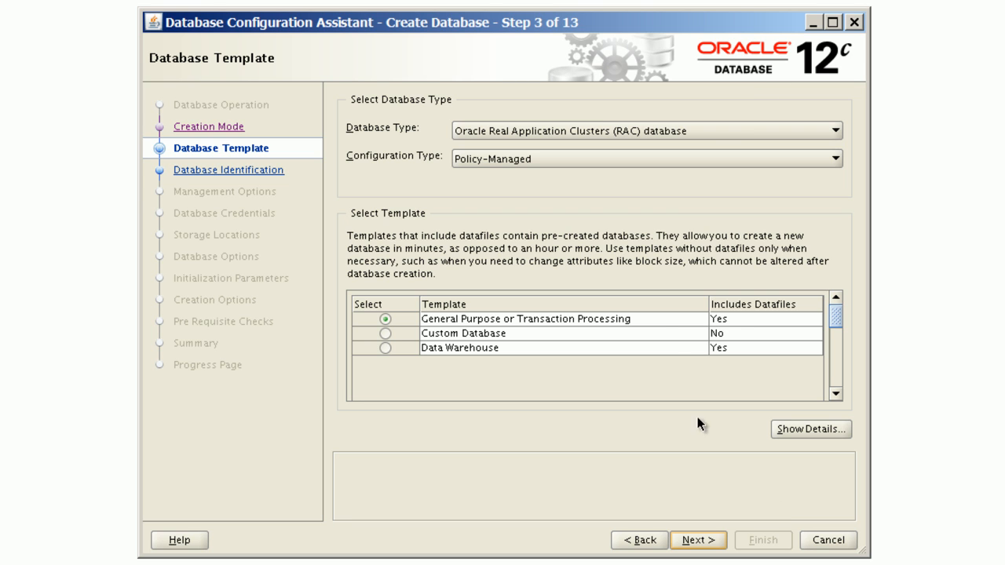
click(596, 164)
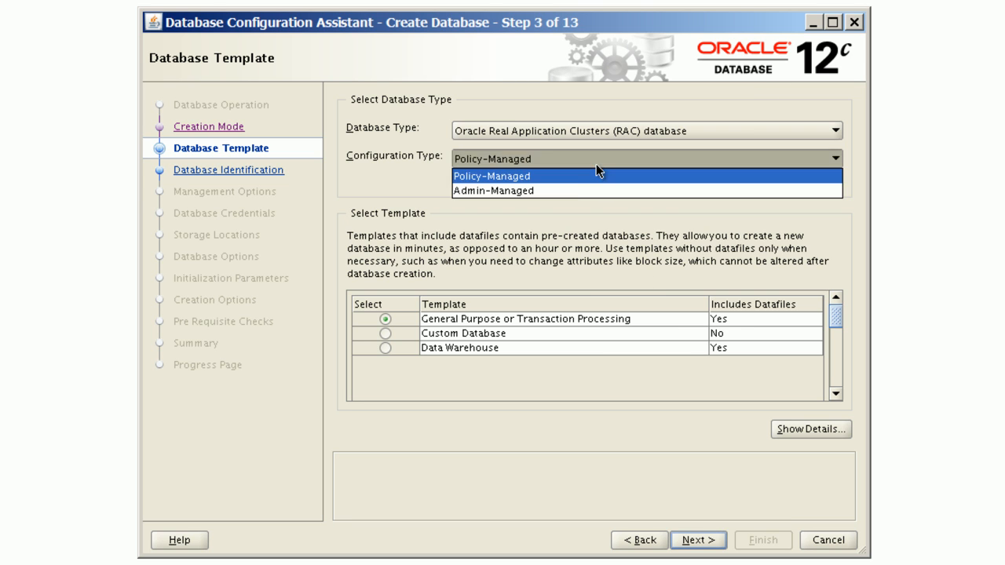
click(560, 192)
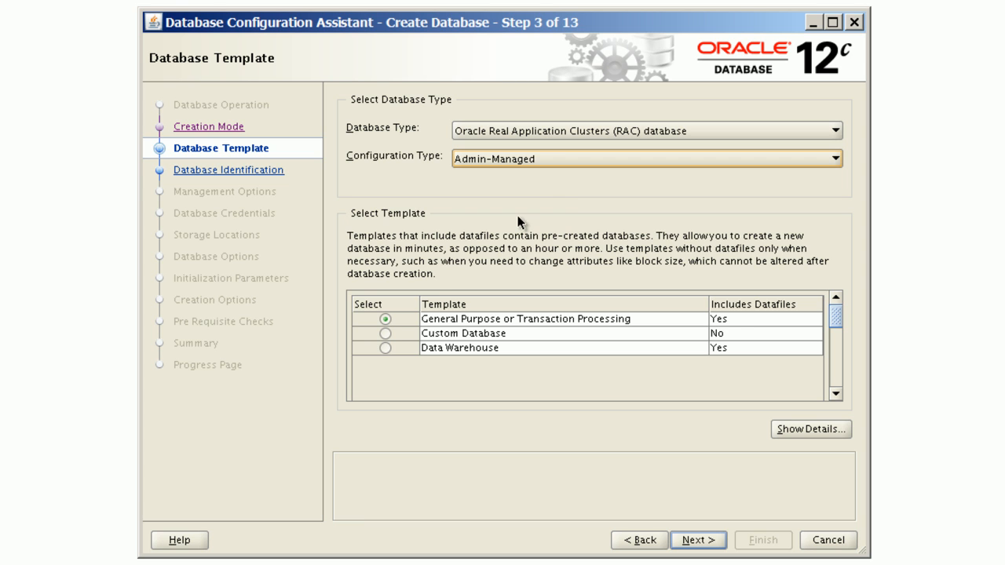
click(385, 320)
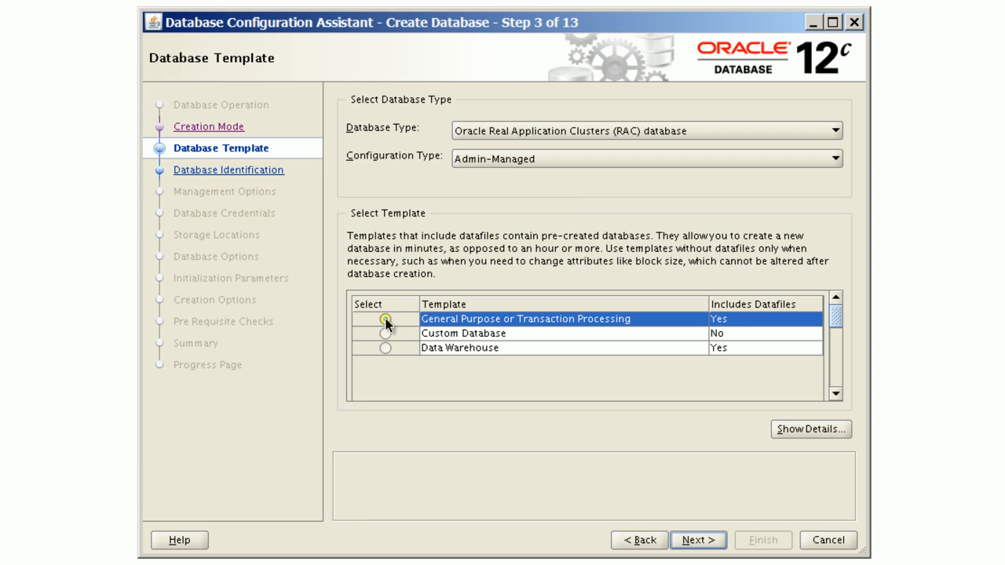
click(713, 541)
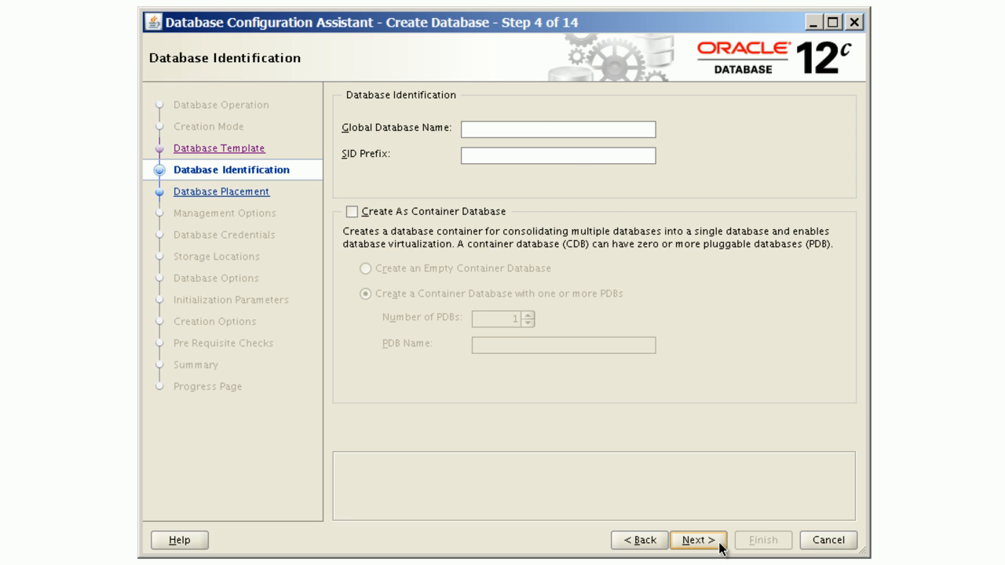
Step: Name the global database rex and create it as an empty container database
click(527, 125)
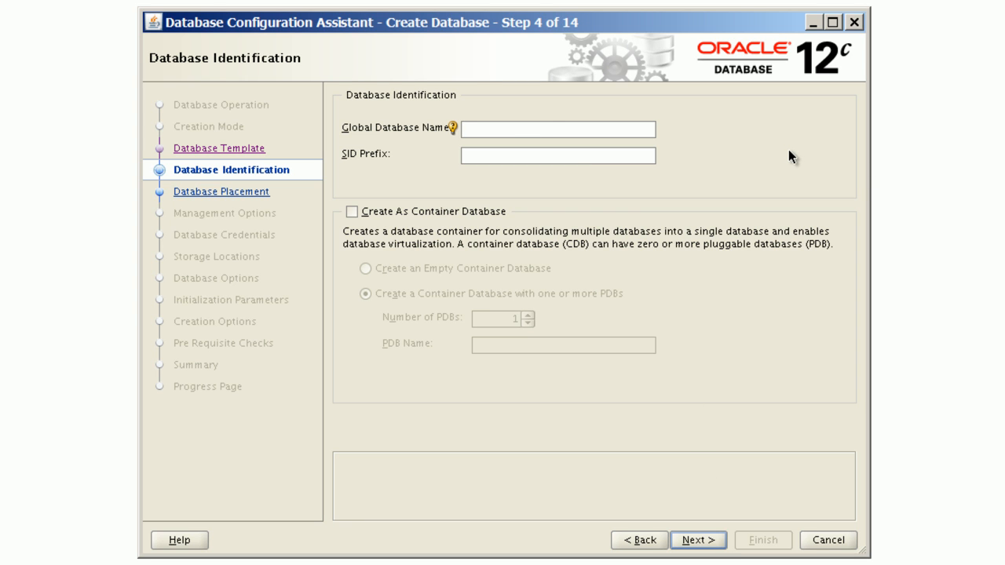
text(rex)
click(409, 211)
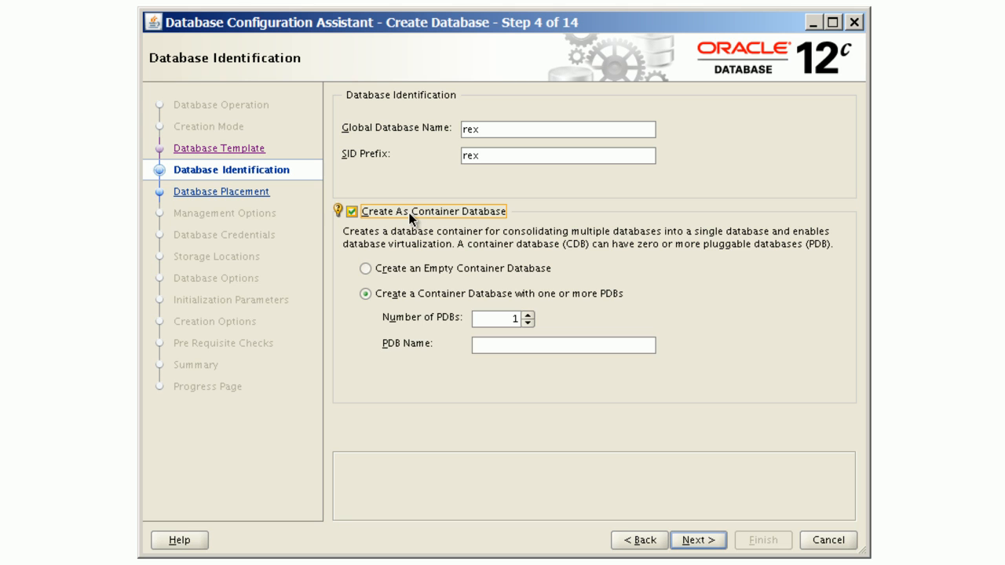
click(406, 271)
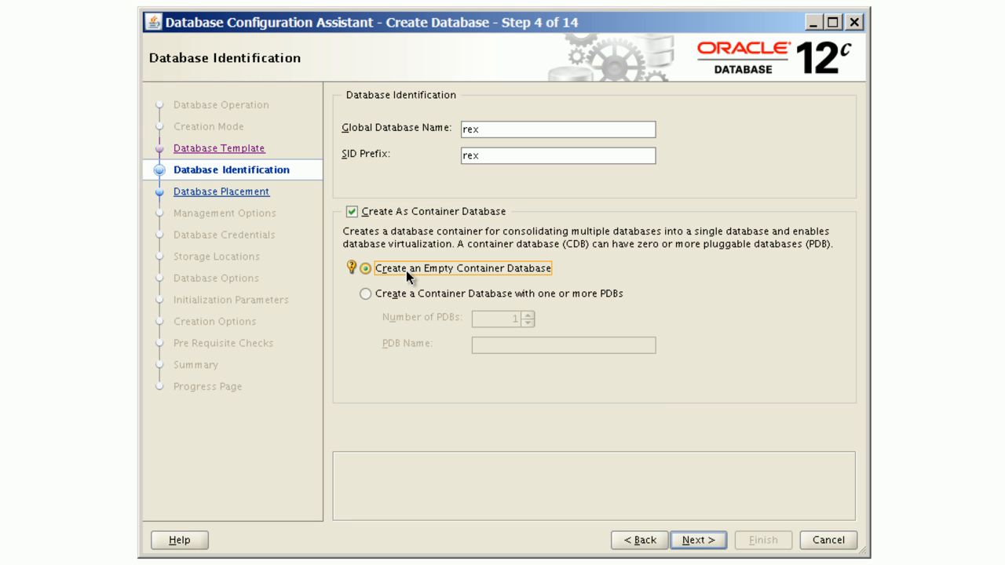
click(719, 541)
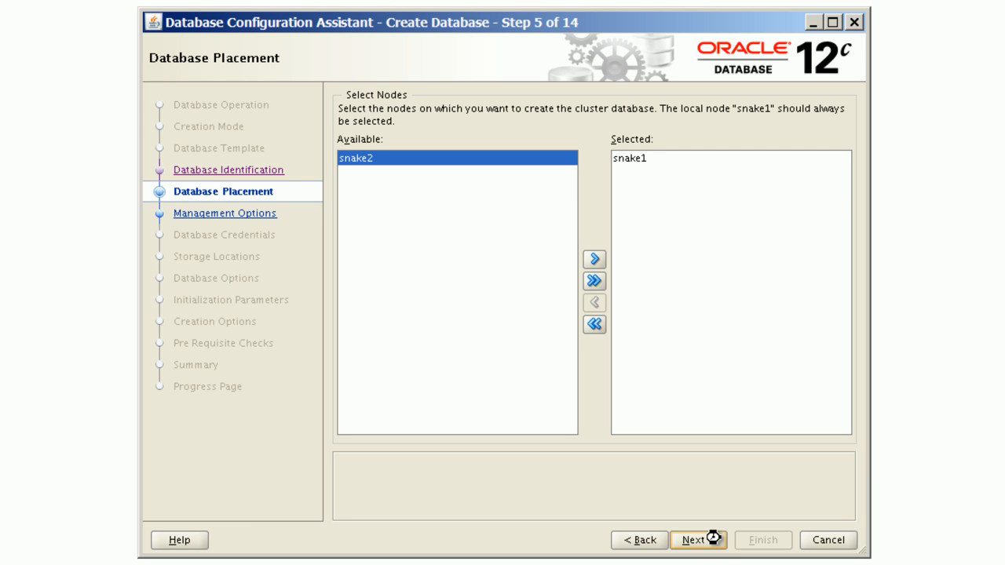
Step: Add snake2 to the selected cluster nodes and keep the default management options
click(597, 281)
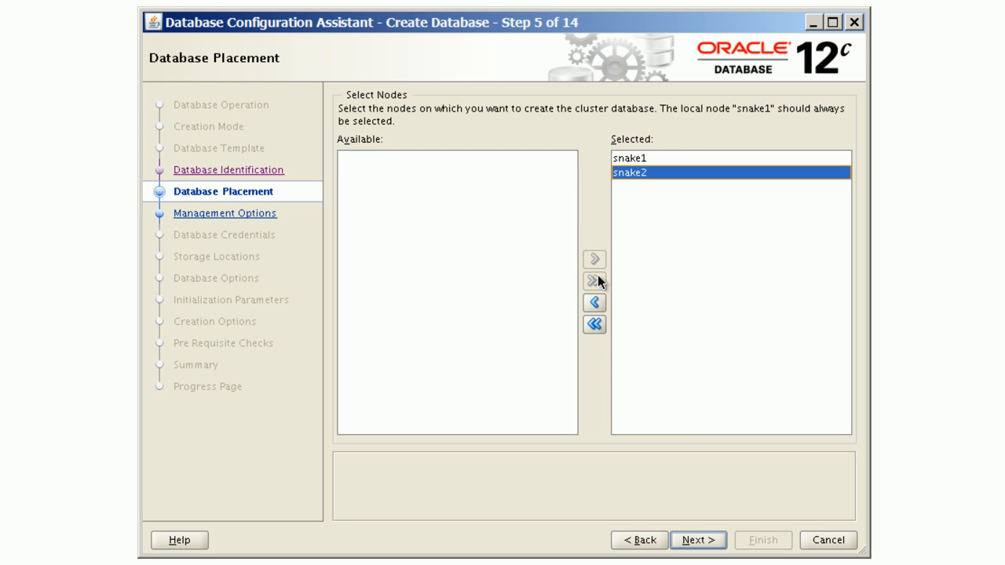
click(716, 544)
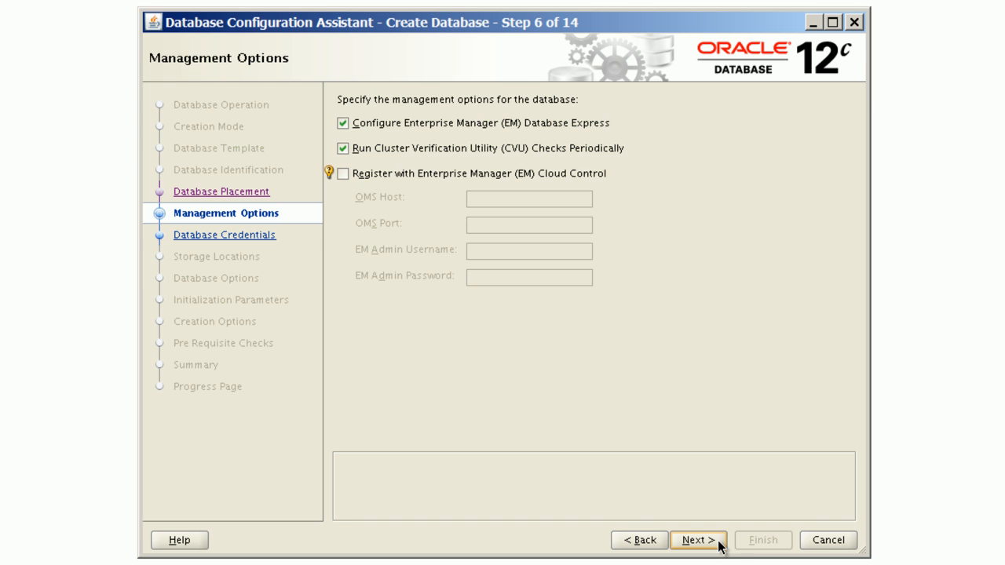
click(716, 542)
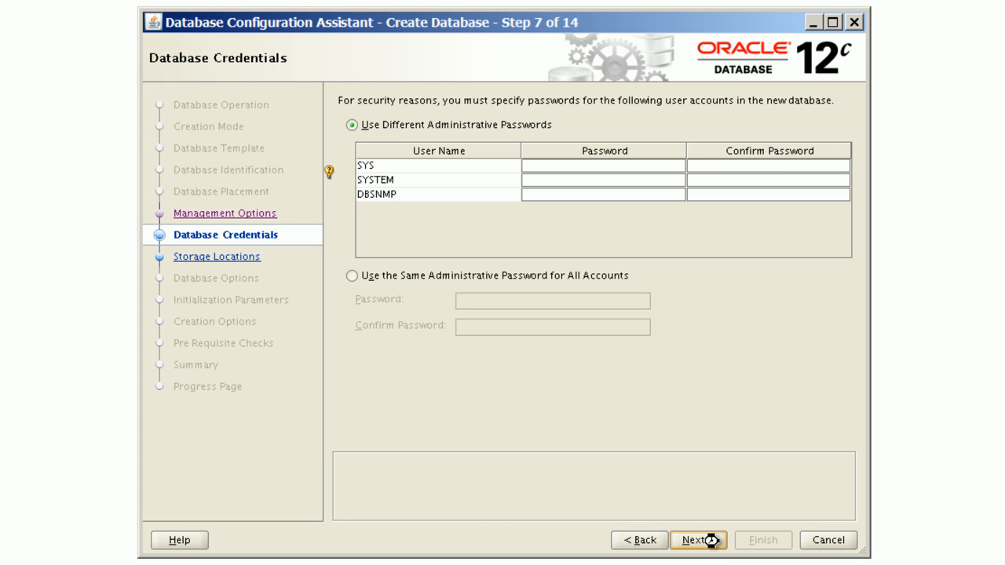
Step: Use the same administrative password for all accounts, entering and confirming the password
click(351, 276)
click(498, 301)
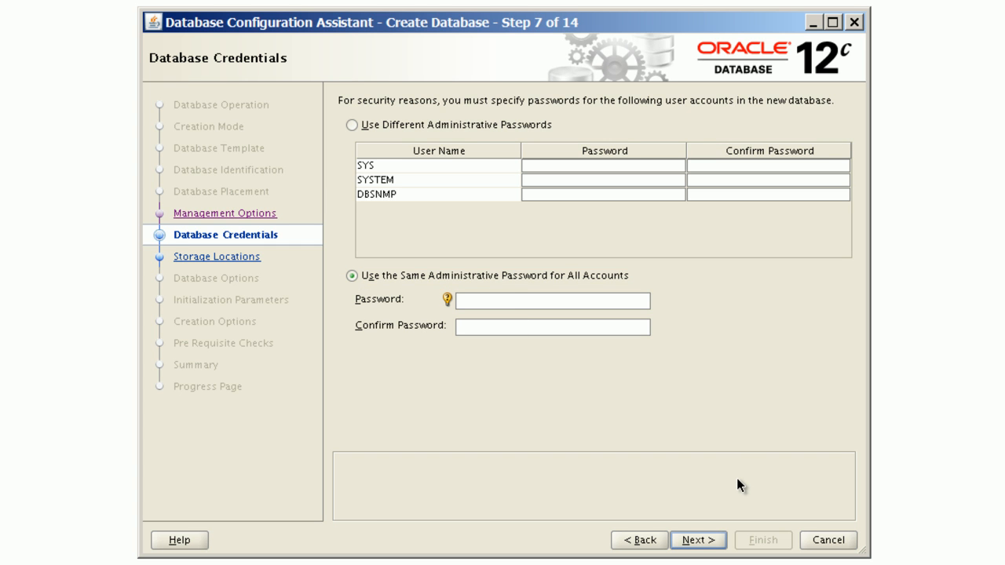
text(oracle)
key(Tab)
text(oracle)
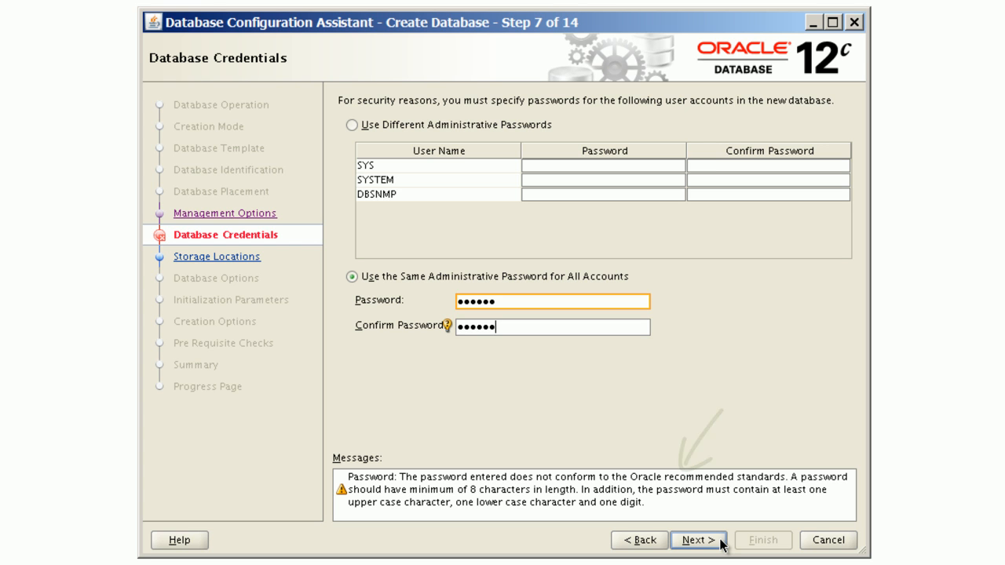
click(698, 541)
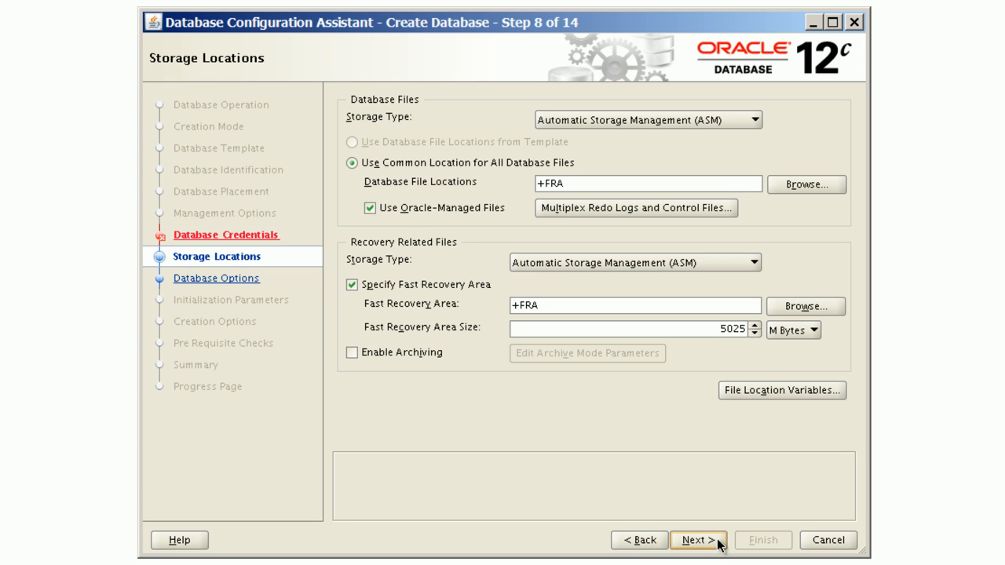
Step: Select the DATA disk group as the database file location
click(817, 188)
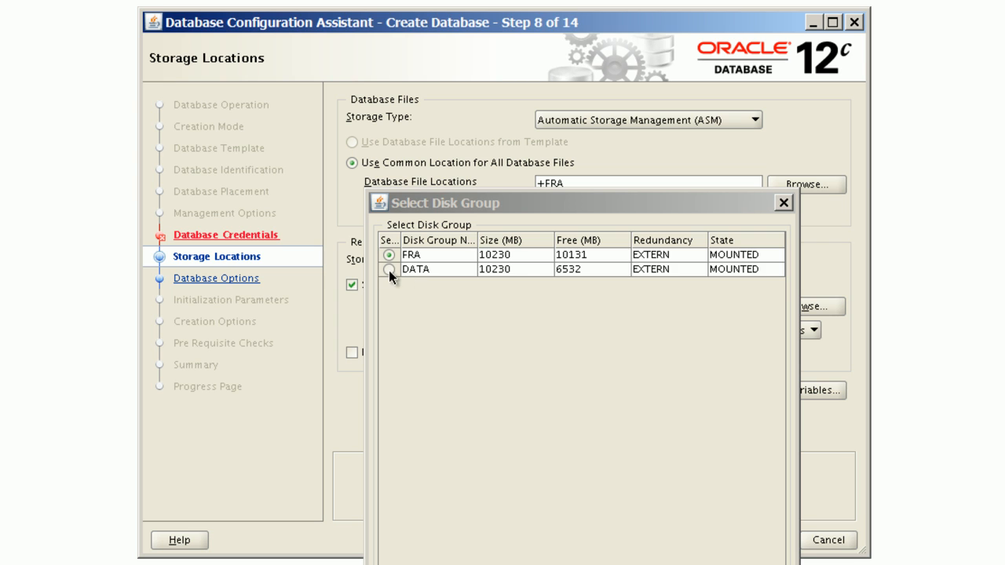
click(389, 269)
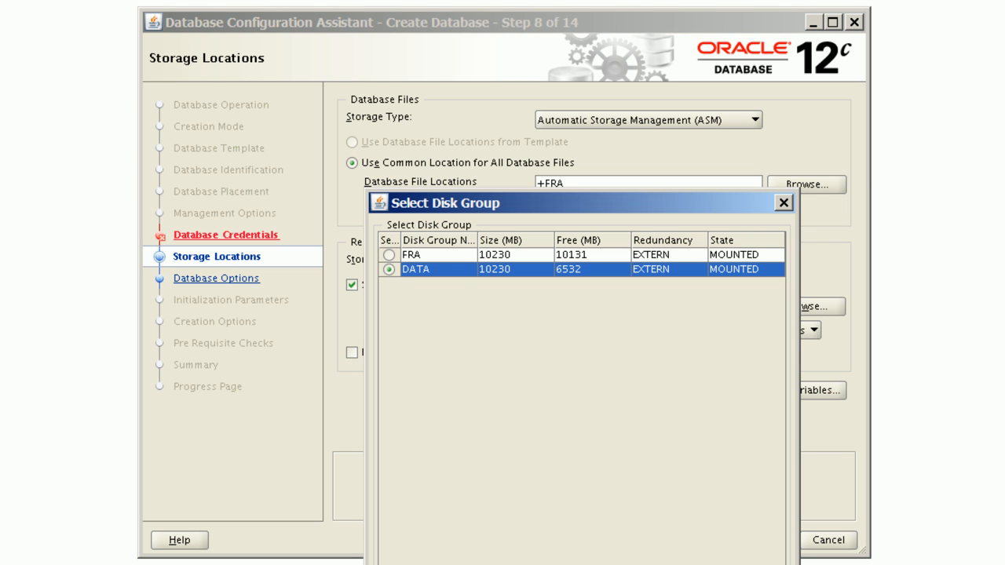
key(Return)
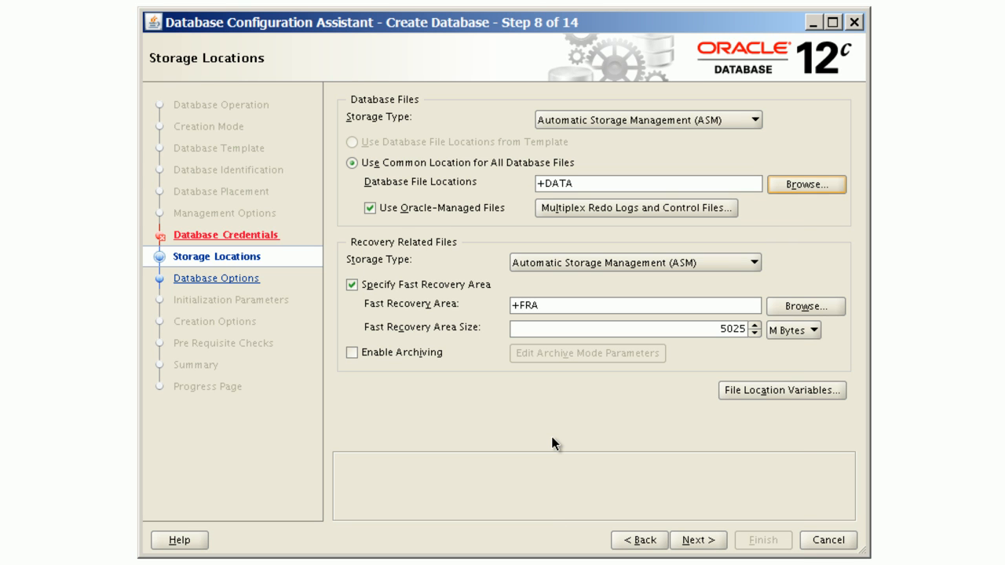
Step: Enable archiving and set the fast recovery area size to 8 G Bytes
click(460, 355)
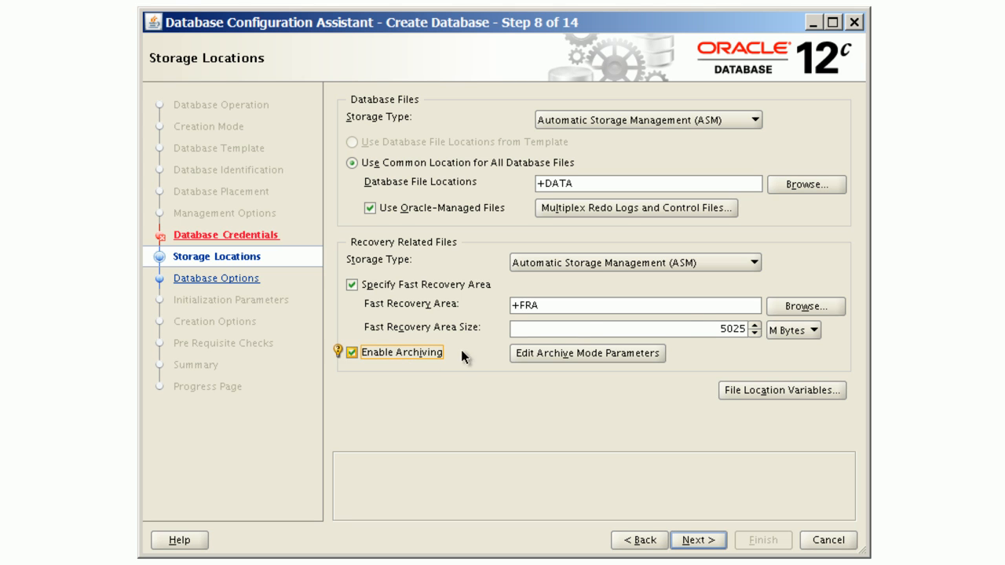
double_click(738, 330)
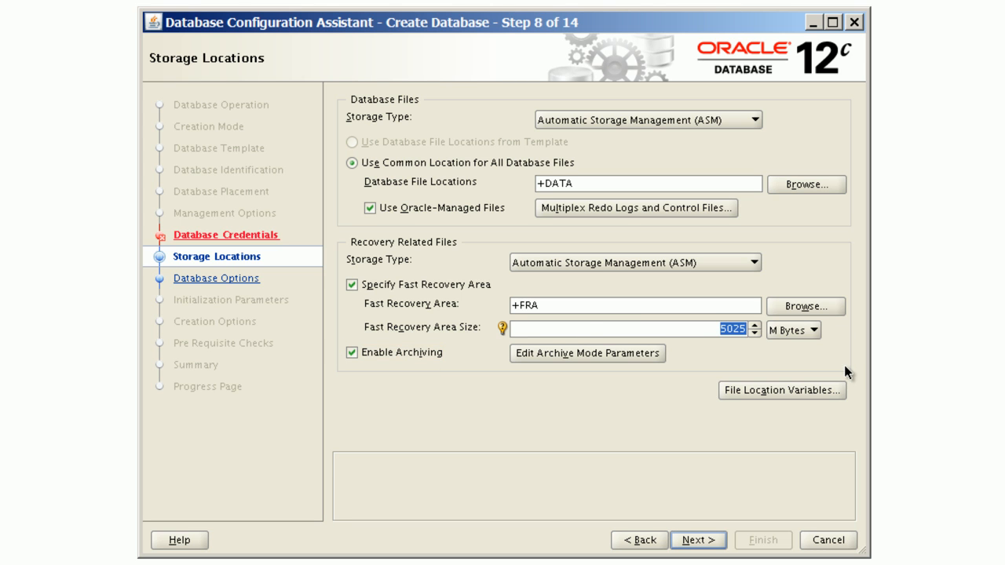
text(8)
click(808, 329)
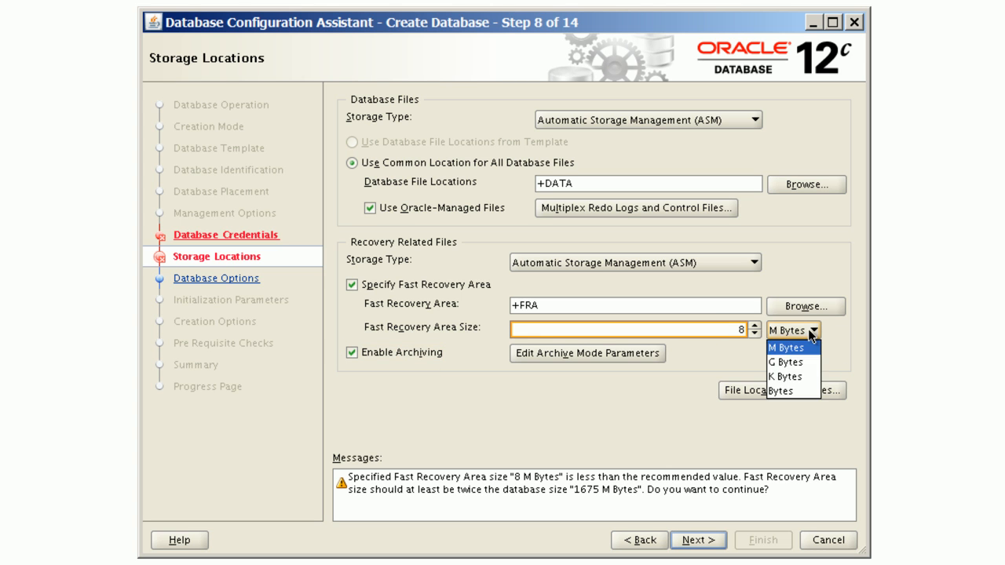
click(798, 364)
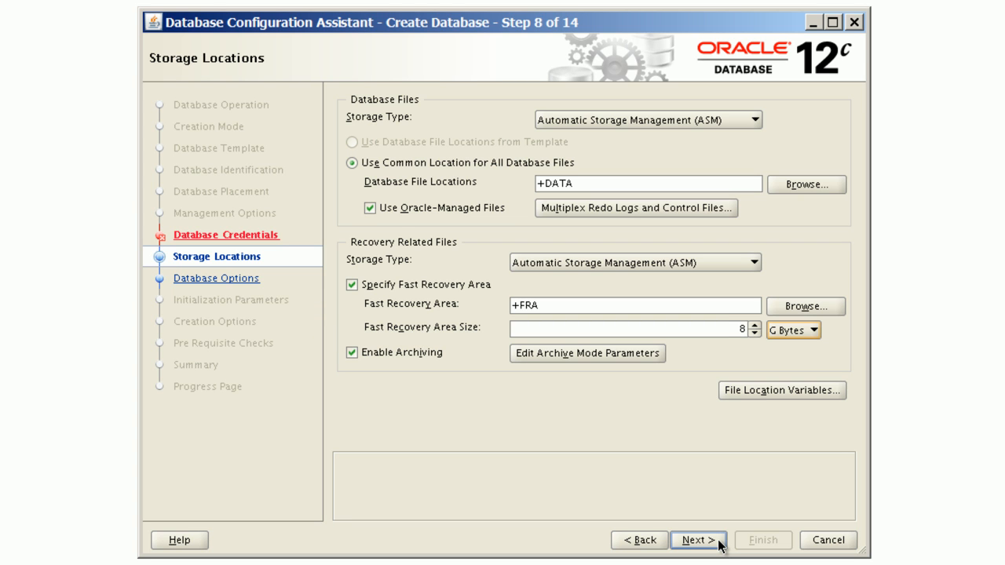
click(719, 545)
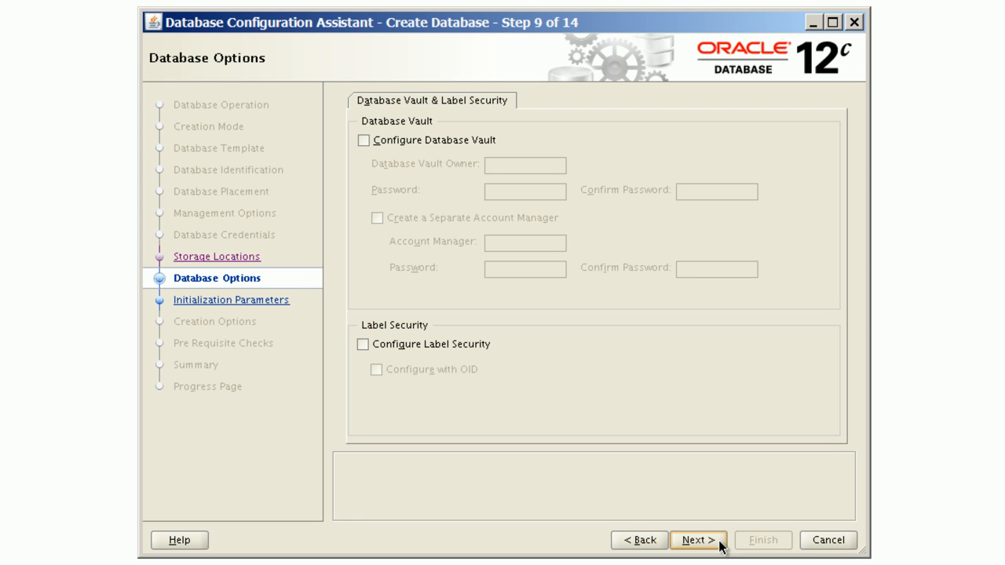
Step: Keep the default database options, enable Automatic Memory Management, and open the sizing settings
click(720, 546)
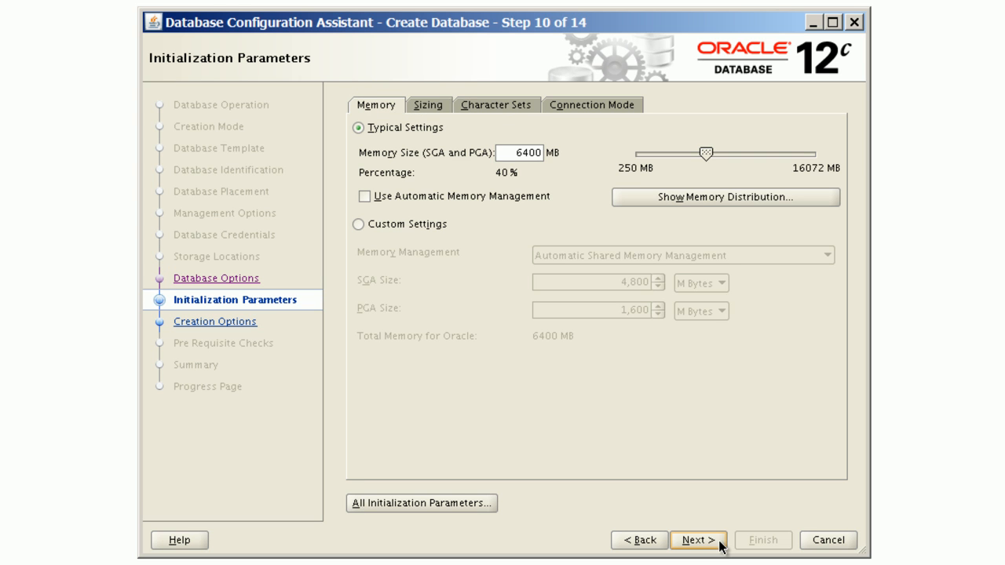
click(439, 195)
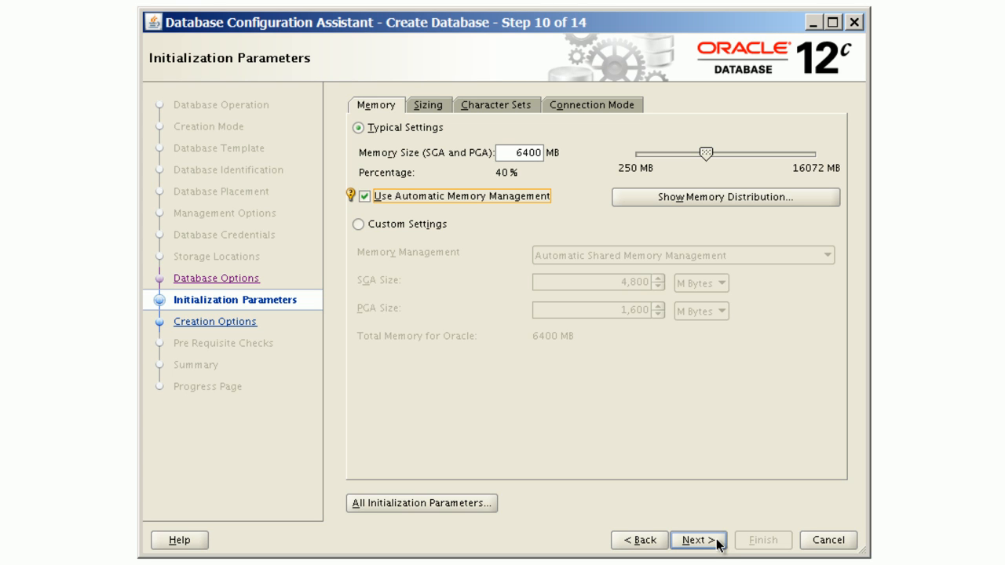
click(432, 105)
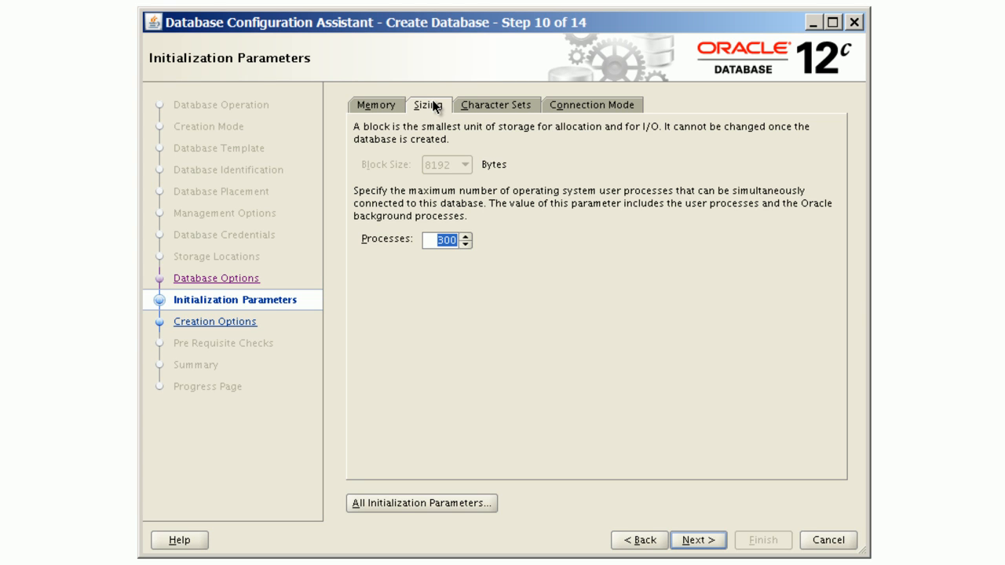
Step: Keep the default character set and dedicated server connection mode, and continue to the creation options
click(495, 107)
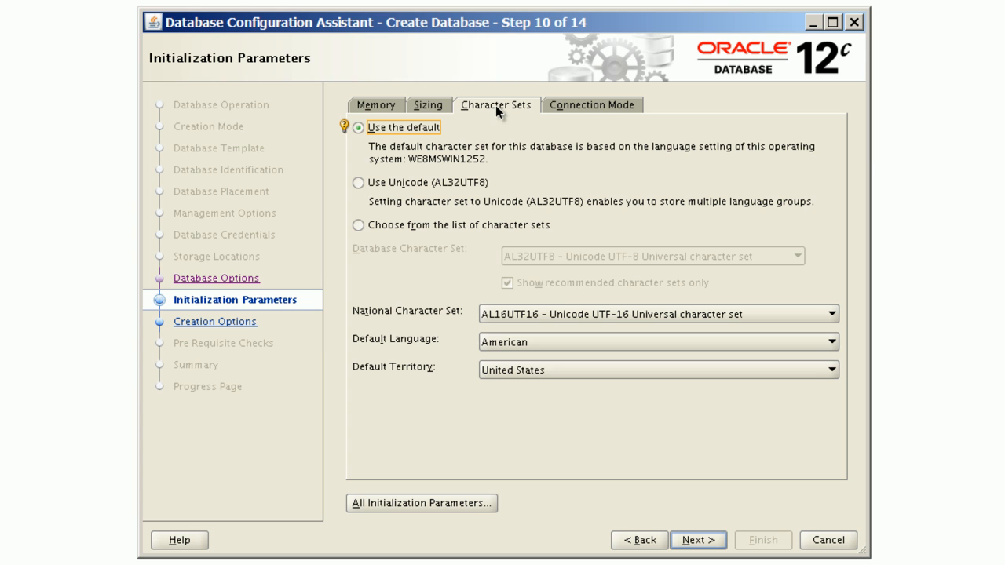
click(618, 105)
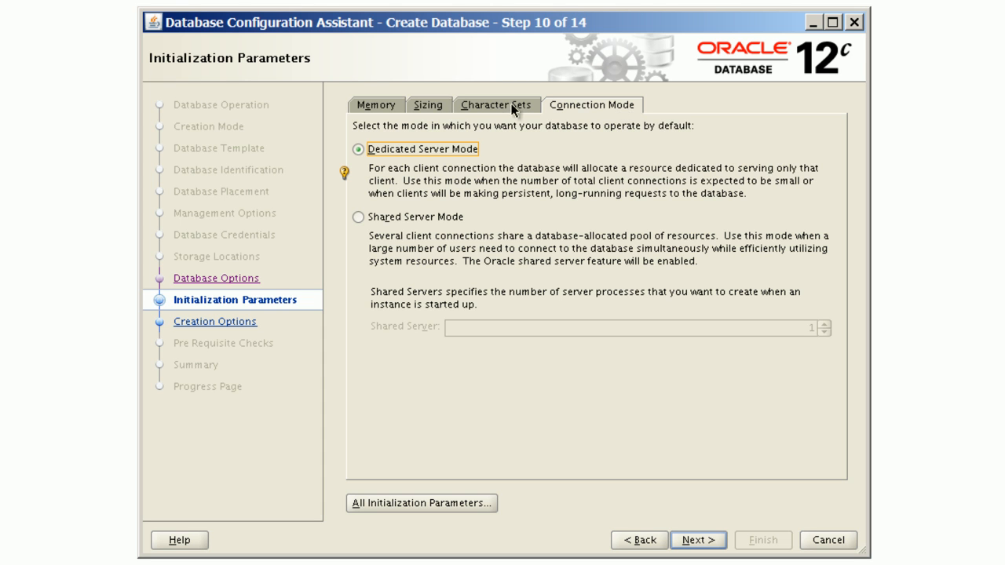
click(359, 108)
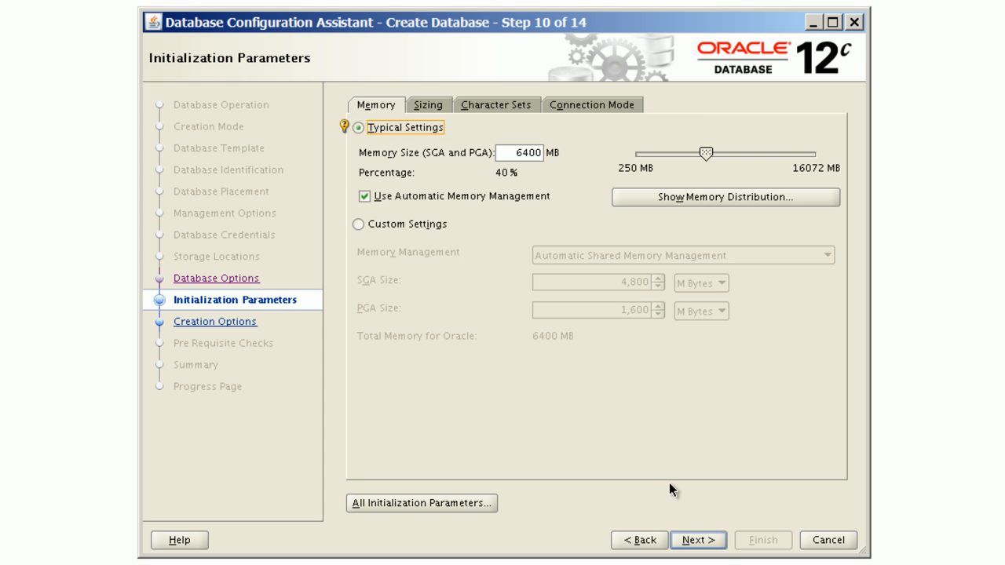
click(700, 540)
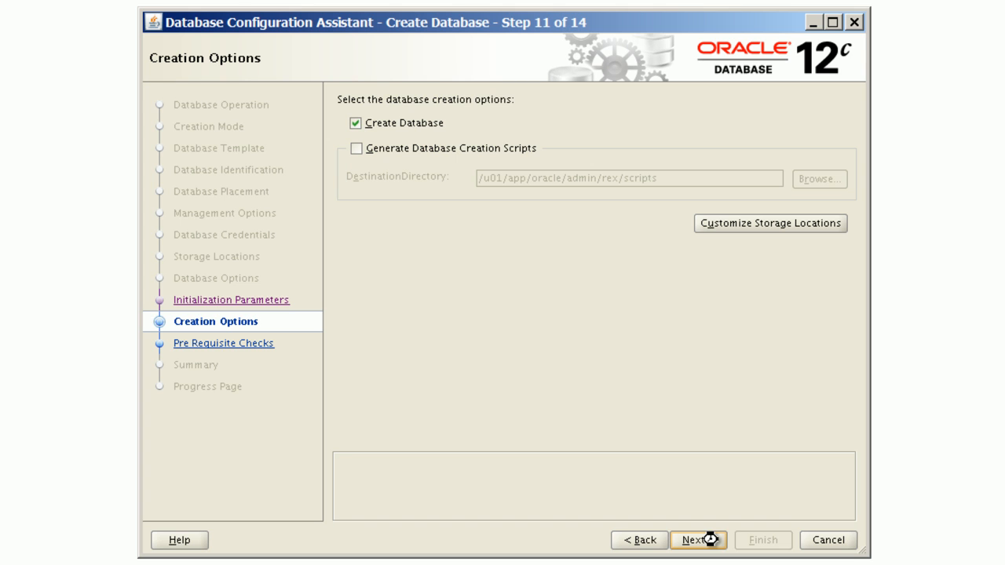
Step: Enable generating database creation scripts in /u01/app/oracle/admin/rex/scripts and continue
click(406, 146)
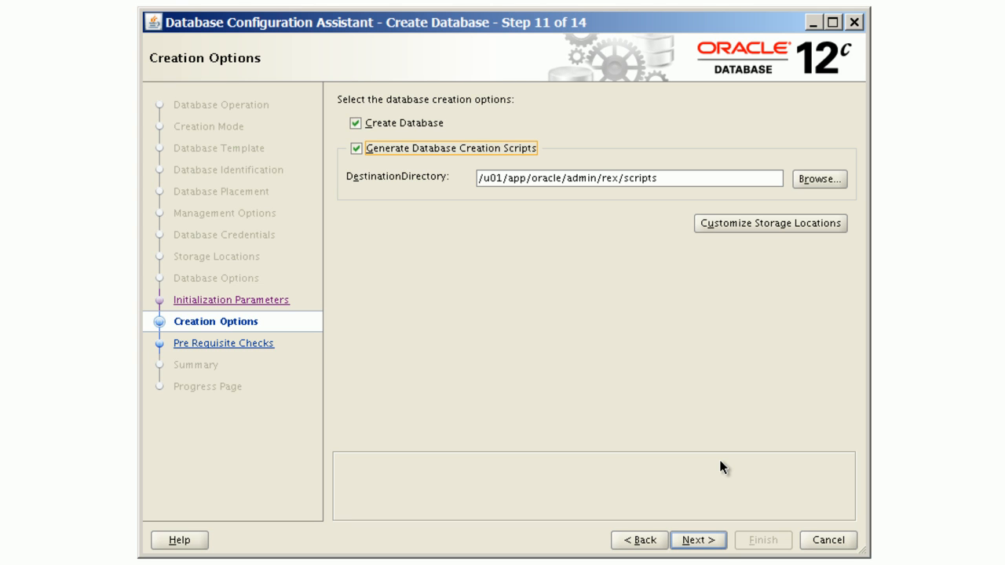
click(715, 542)
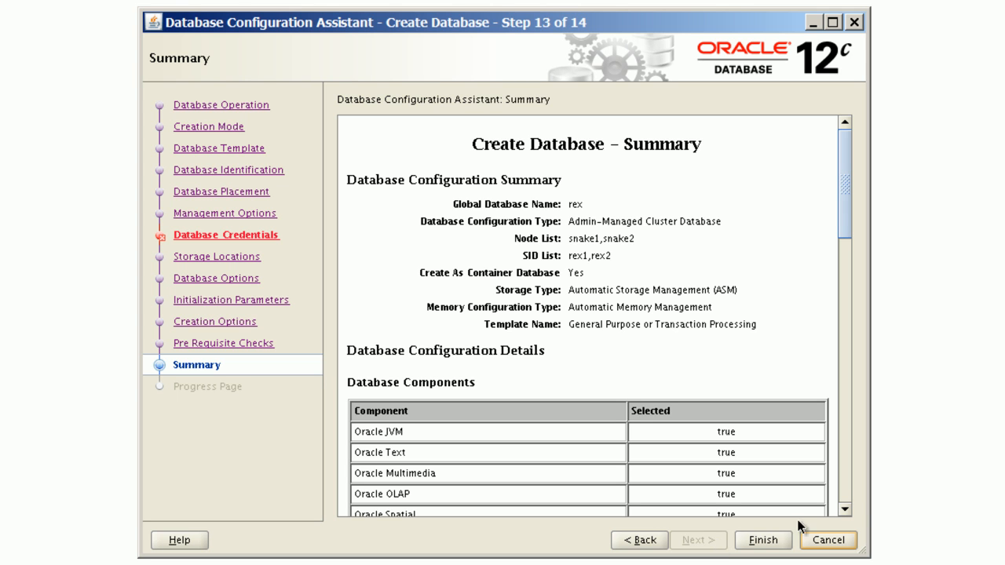
Step: Review the configuration summary and finish to start creating the database
scroll(848, 507, down, 10)
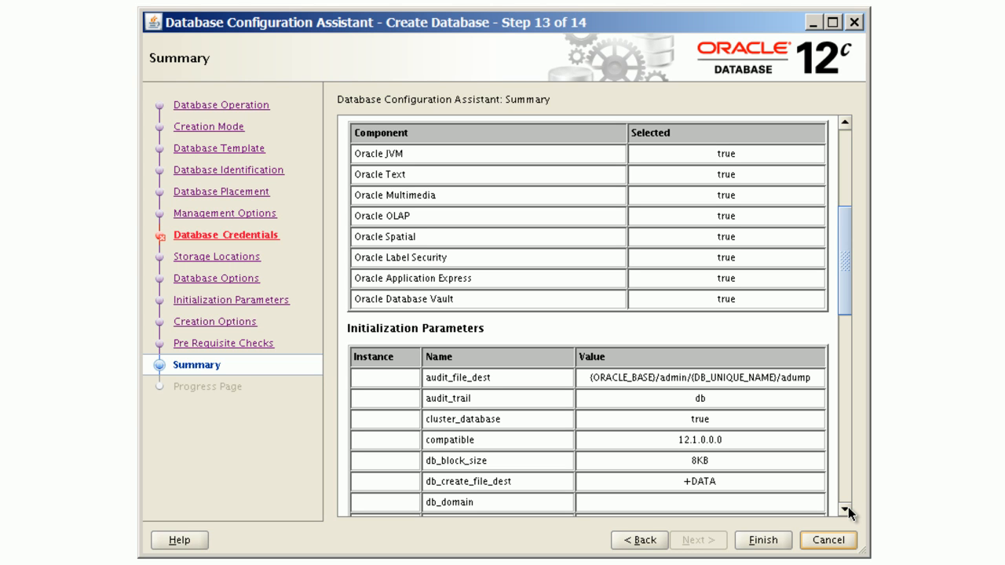
scroll(848, 507, down, 10)
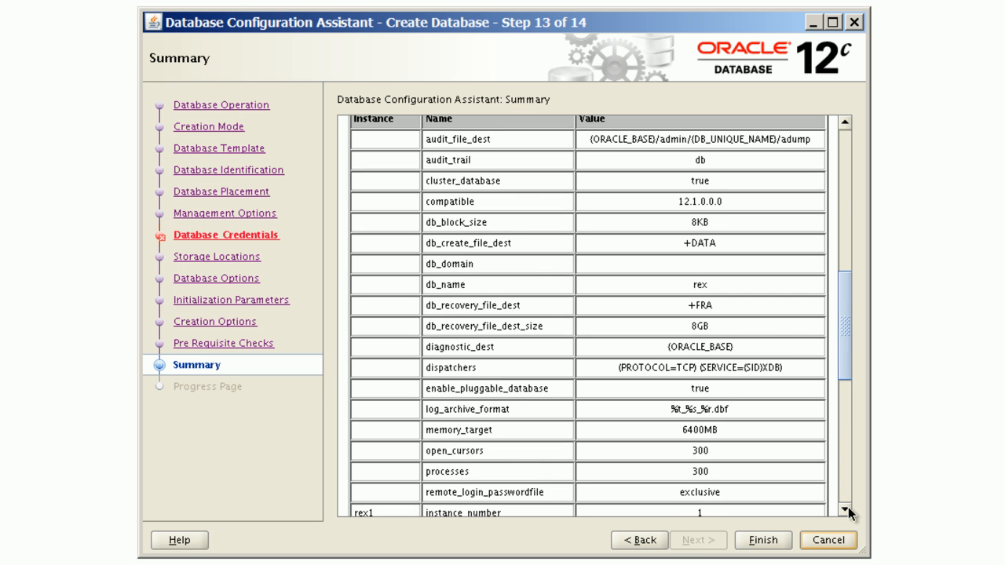
scroll(848, 511, down, 10)
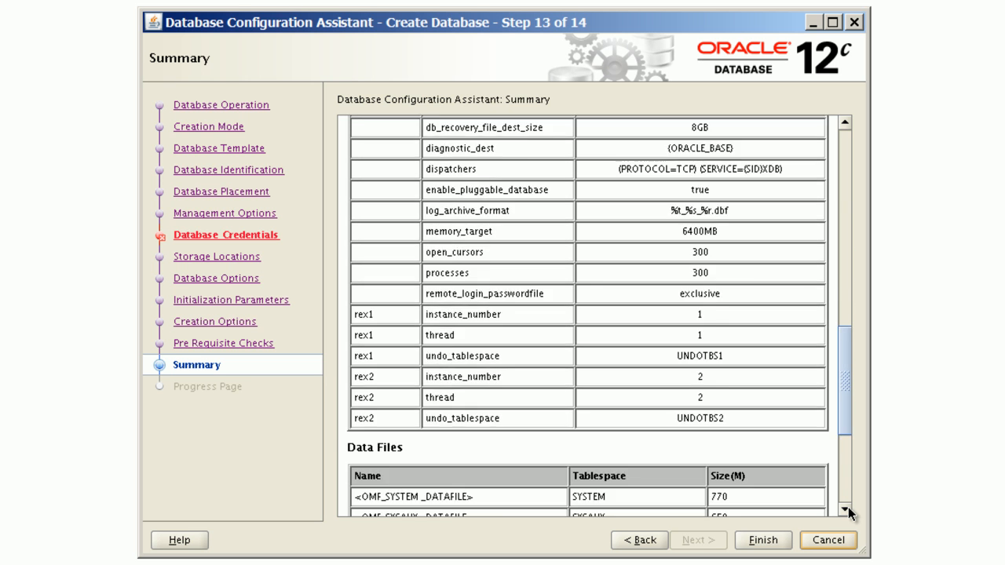
scroll(848, 510, down, 8)
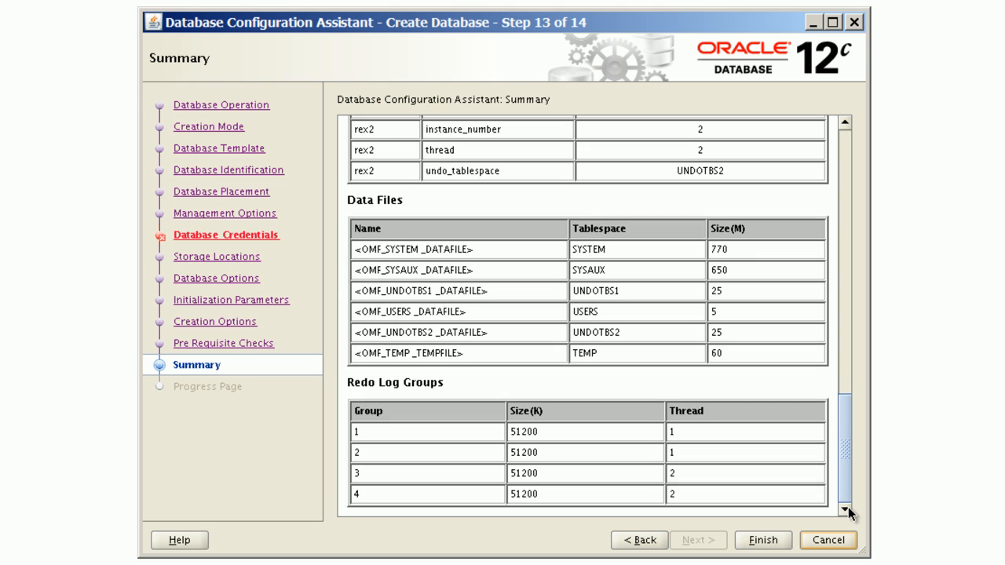
click(764, 541)
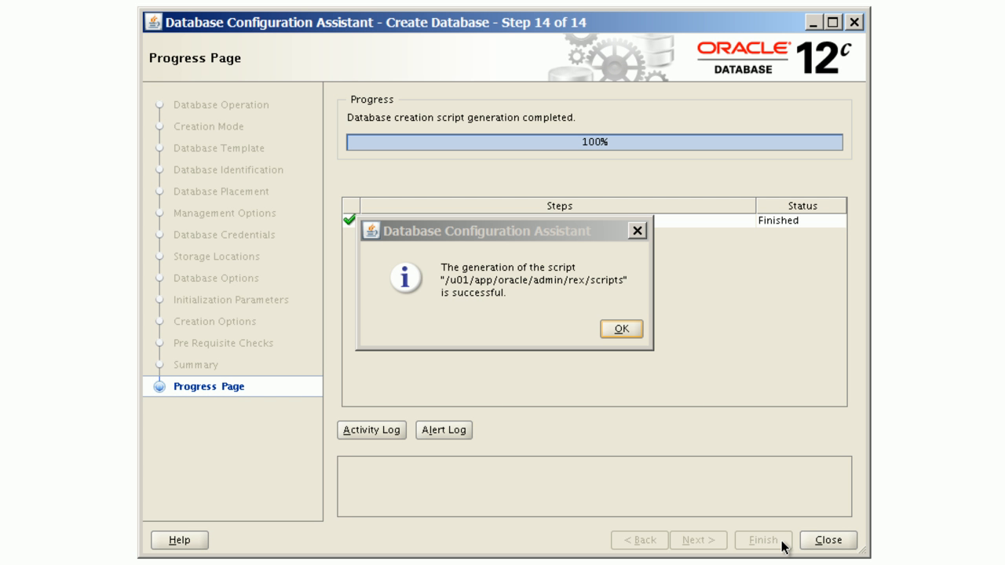
Step: Acknowledge the script generation and database creation messages, exit, and close the assistant
click(633, 331)
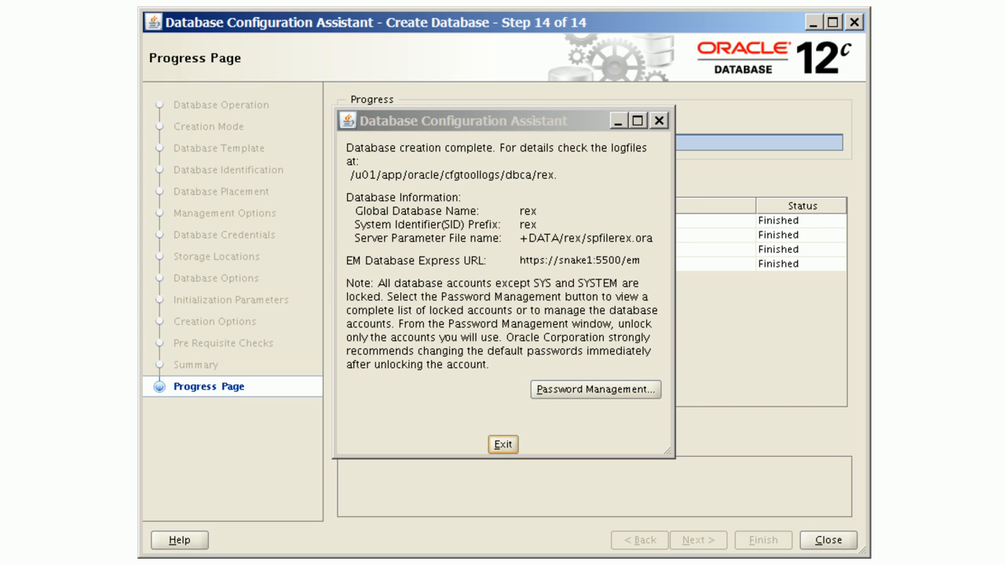
click(507, 445)
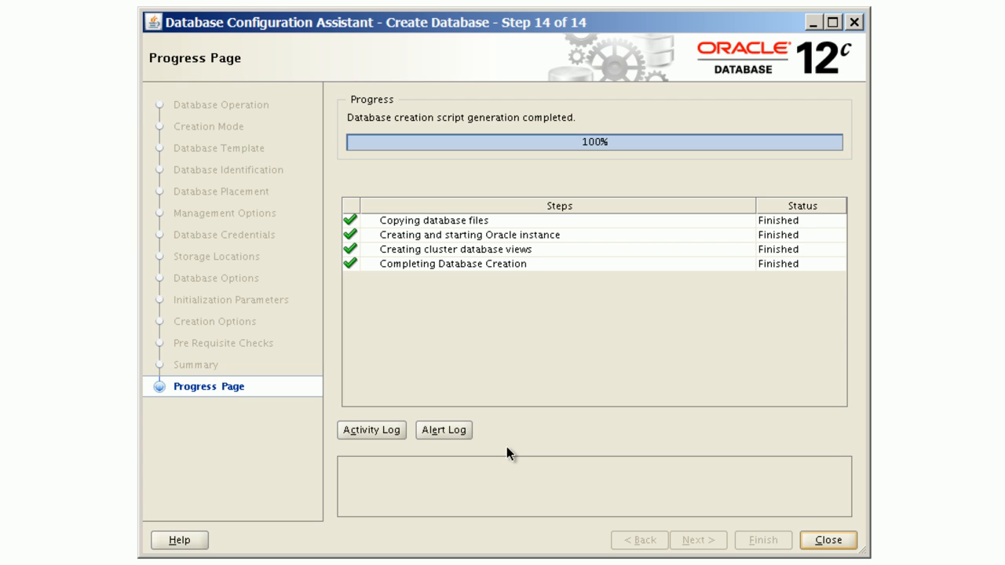
click(835, 539)
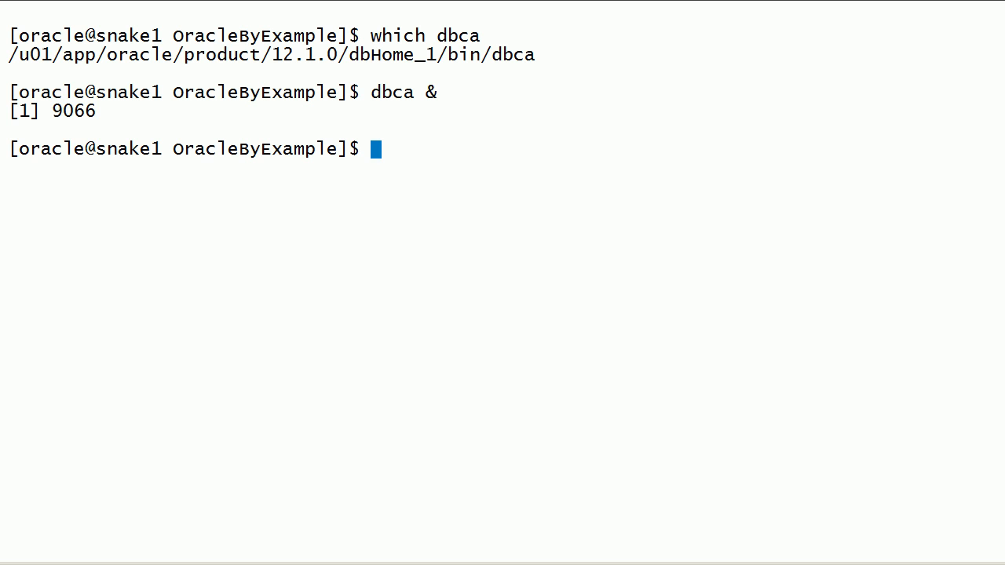
Step: List running SMON processes with ps -ef | grep -i smon to check the new instance
key(Return)
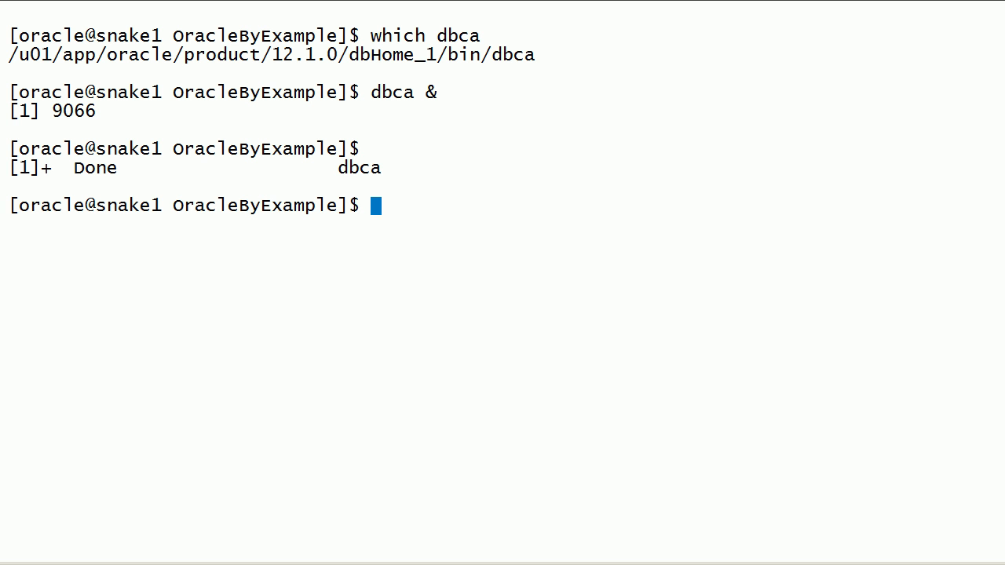
text(ps -ef | grep -i smon)
key(Return)
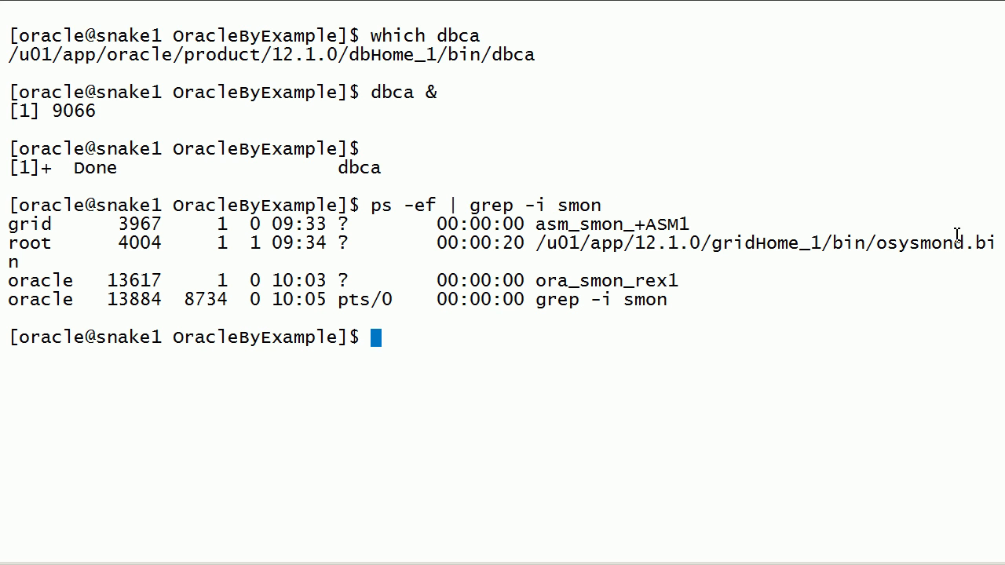
drag(527, 280, 702, 281)
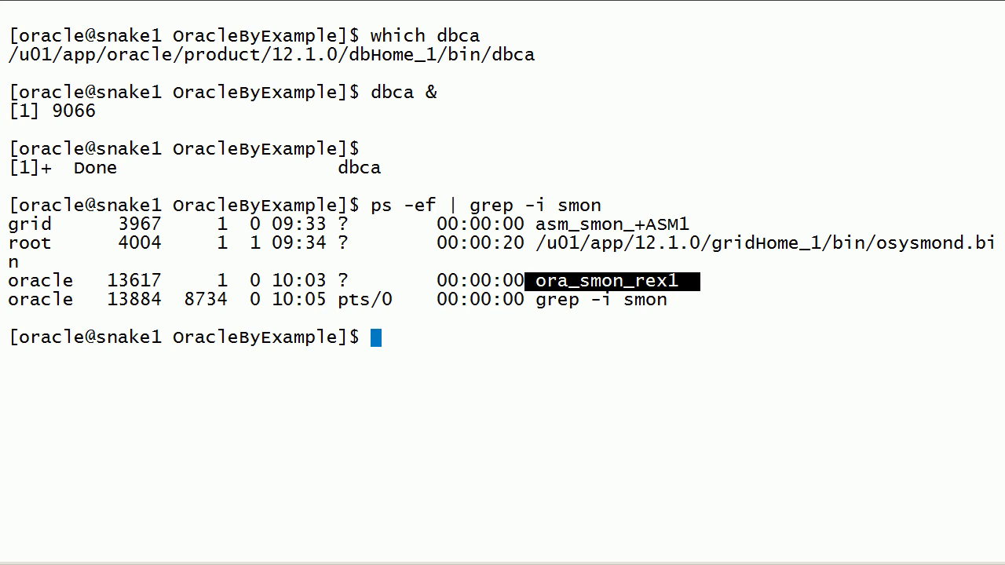
Step: Edit /etc/oratab in vi, renaming the rex entry's SID to rex1, and save the file
text(vi /etc/orat)
key(Tab)
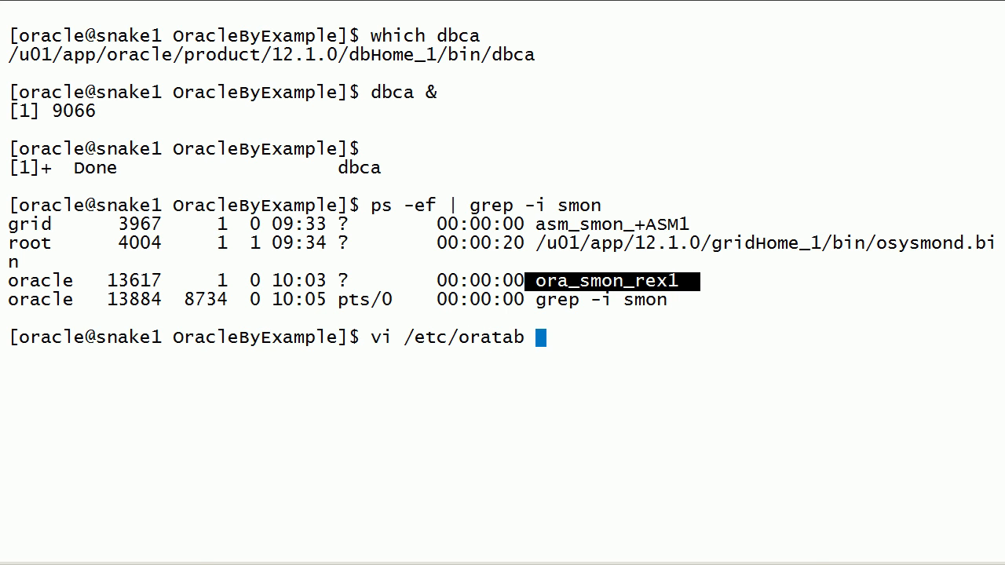
key(Return)
key(Down)
key(Down)
key(Down)
key(Down)
key(Down)
key(Down)
key(Down)
key(Down)
key(Down)
key(Down)
key(Down)
key(Down)
key(Down)
key(Down)
key(Down)
key(Down)
key(Down)
key(Down)
key(Down)
key(Down)
key(Down)
key(Right)
key(Right)
key(Right)
text(i)
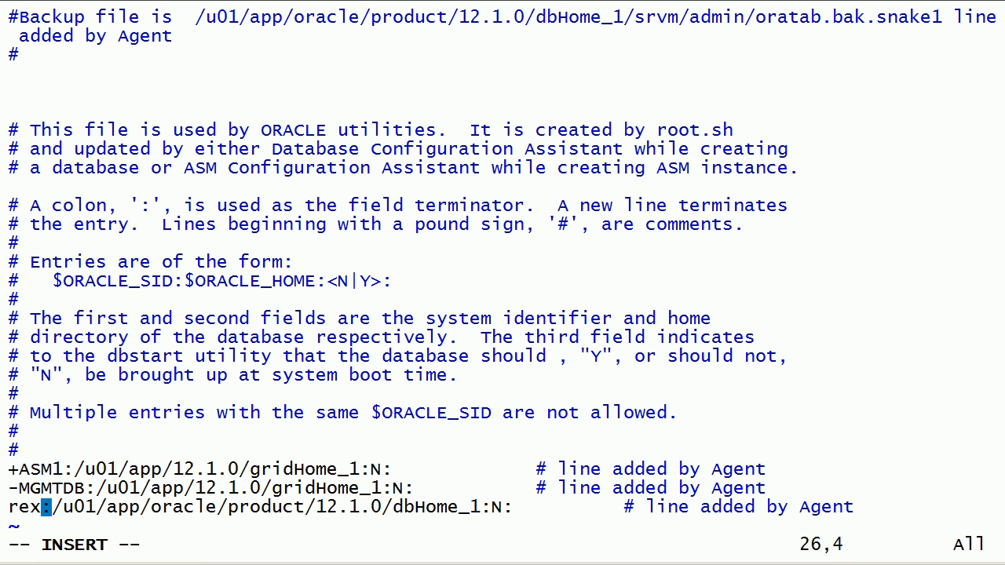
text(1)
key(Escape)
text(:wq)
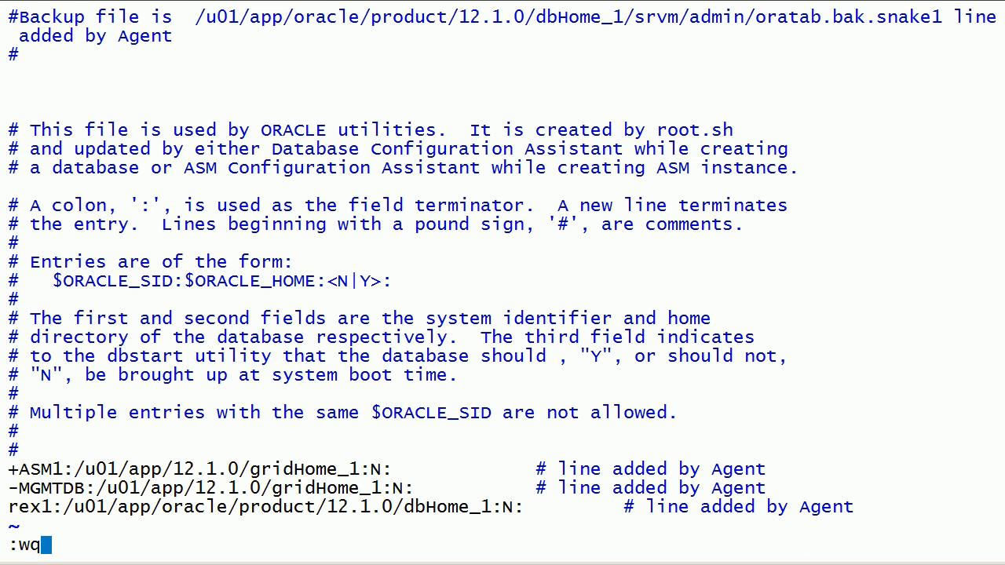
key(Return)
Step: Set the Oracle environment with oraenv for ORACLE_SID rex1
text(. oraenv)
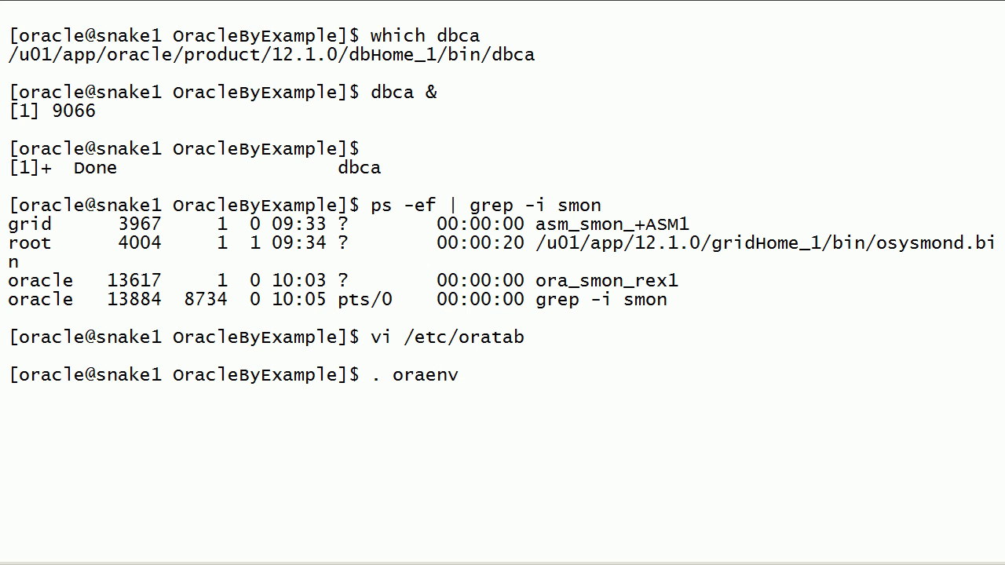
key(Return)
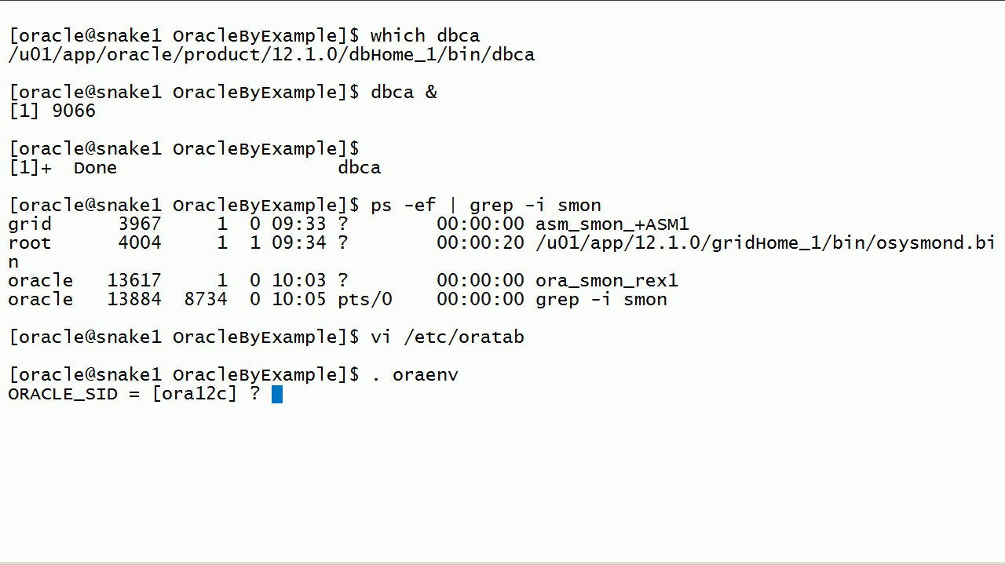
text(rex1)
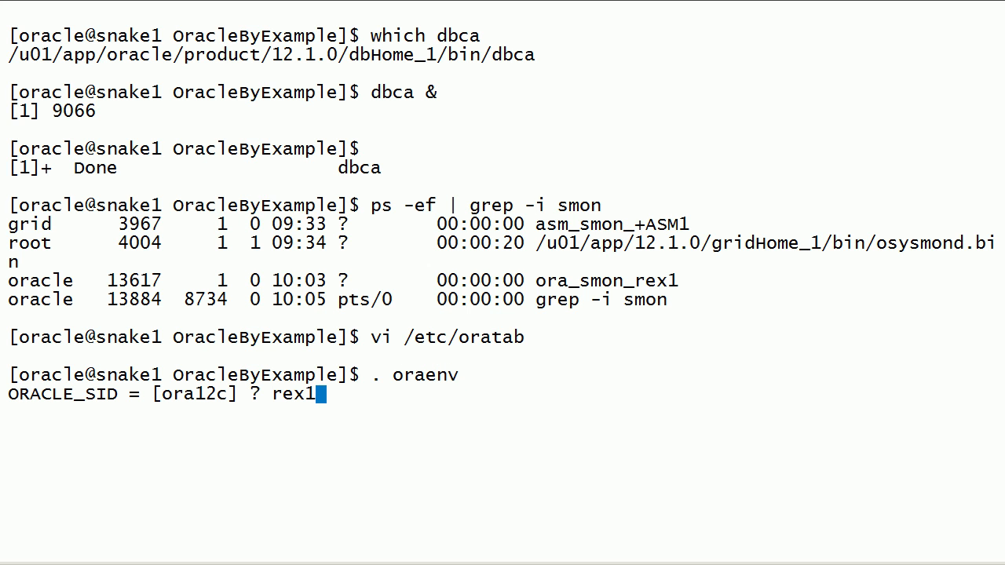
key(Return)
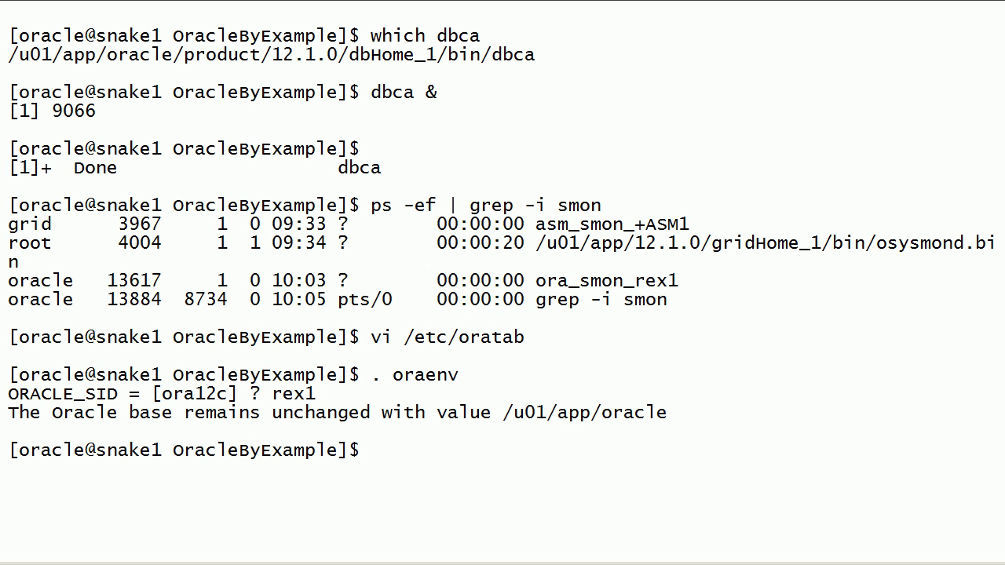
Step: Clear the terminal and connect with sqlplus / as sysdba
key(ctrl+l)
text(sqlplus / as sysdba)
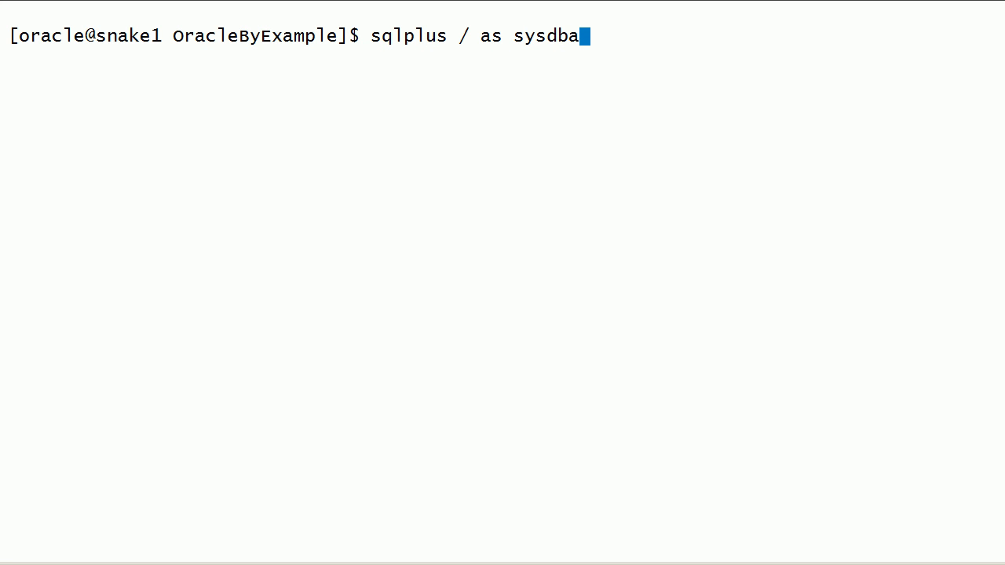
key(Return)
Step: Set the SQL*Plus line size to 1000 and format the host_name column as 'a30'
text(set )
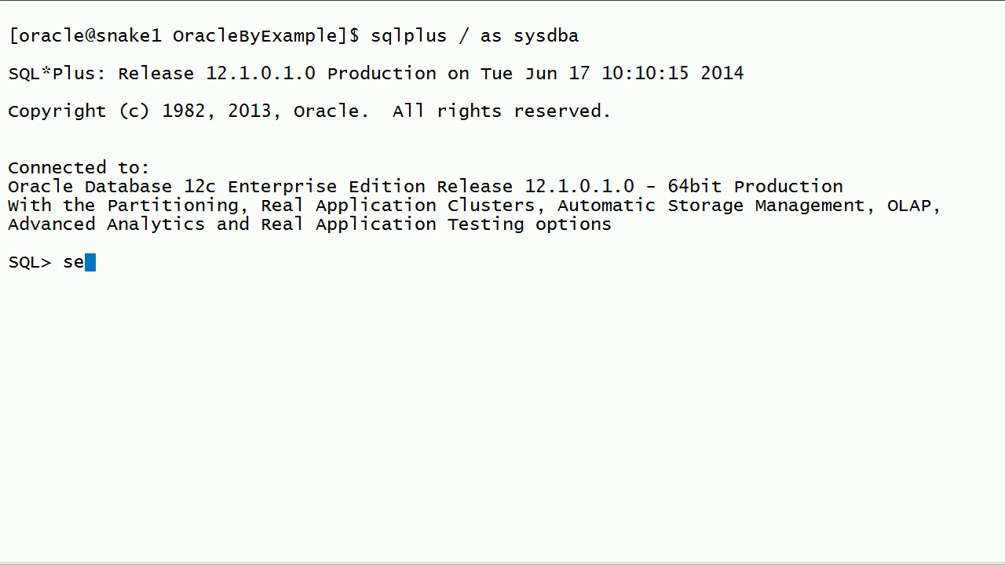
text(linesize )
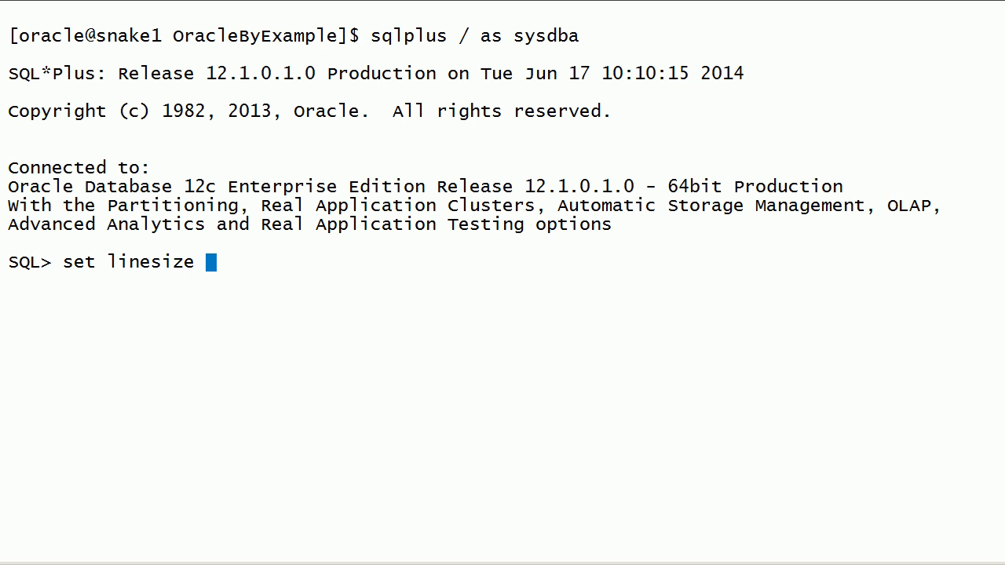
text(1000)
key(Return)
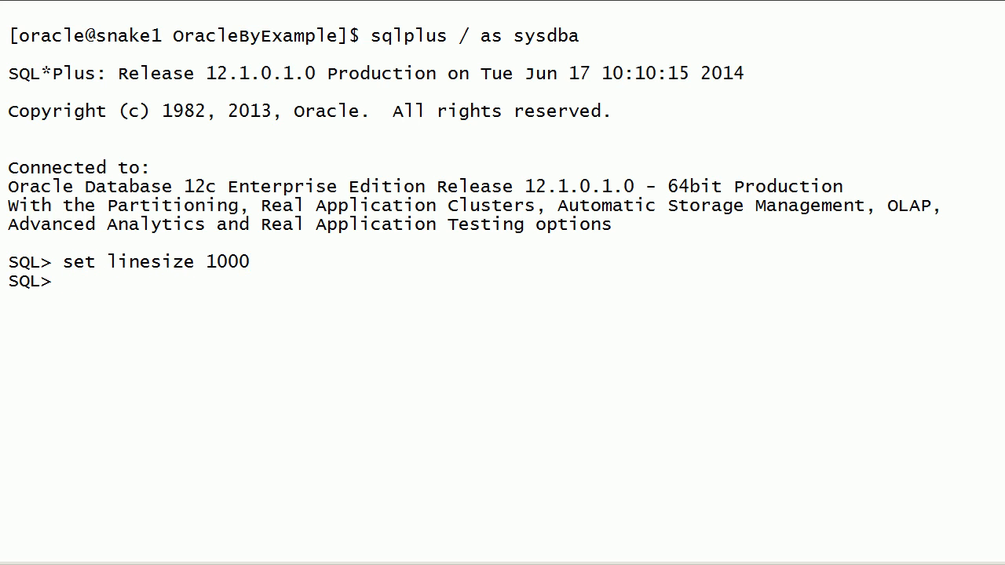
text(column )
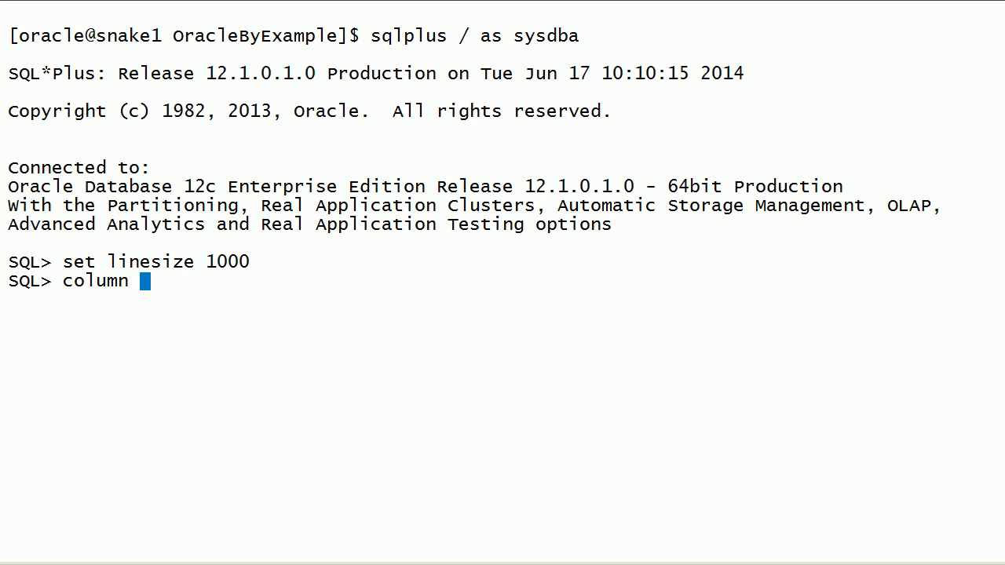
text(host_na)
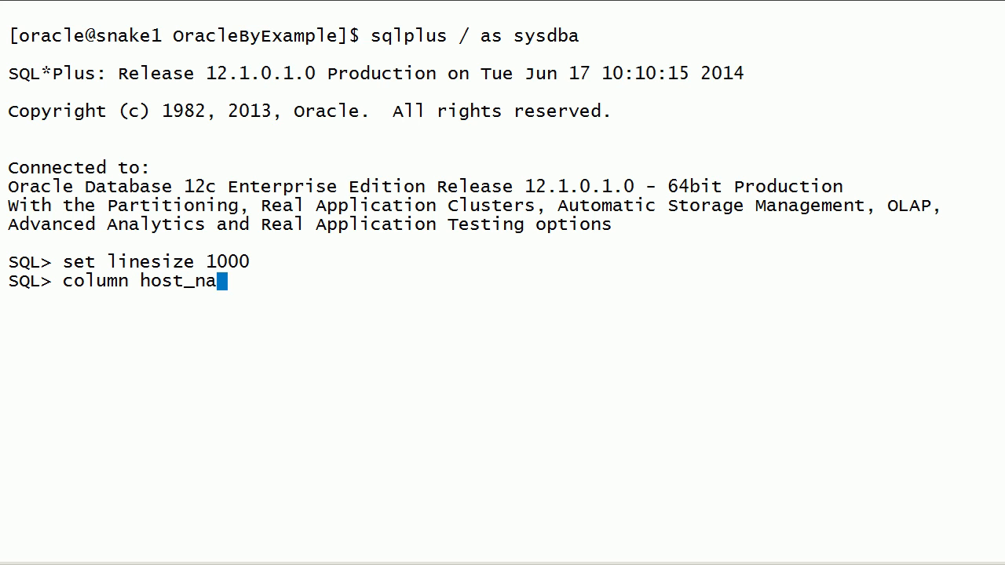
text(me format 'a)
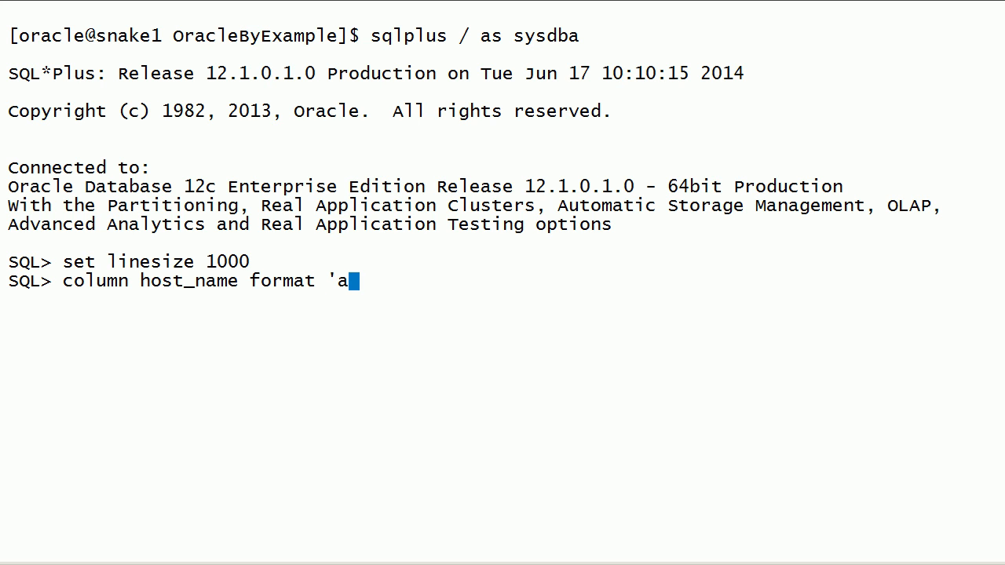
text(30')
key(Return)
Step: Query host_name, instance_name and status from gv$instance to check both RAC instances
text(select )
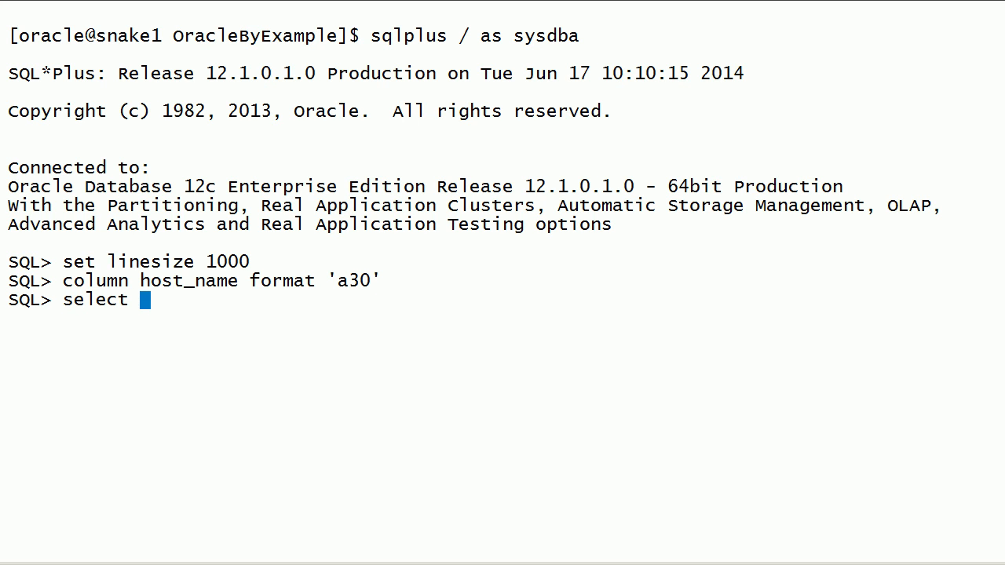
text(host_name, )
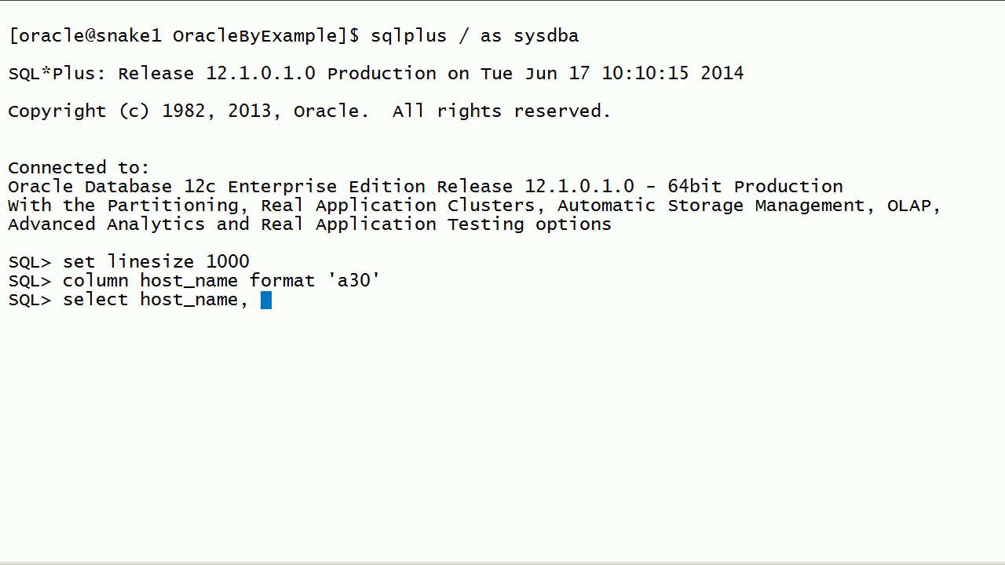
text(insta)
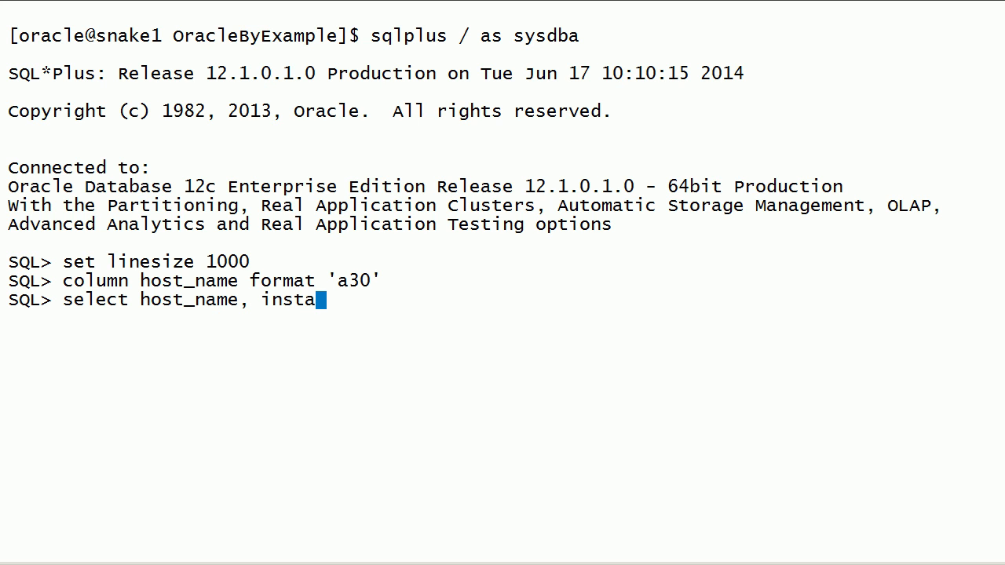
text(nce)
text(me, )
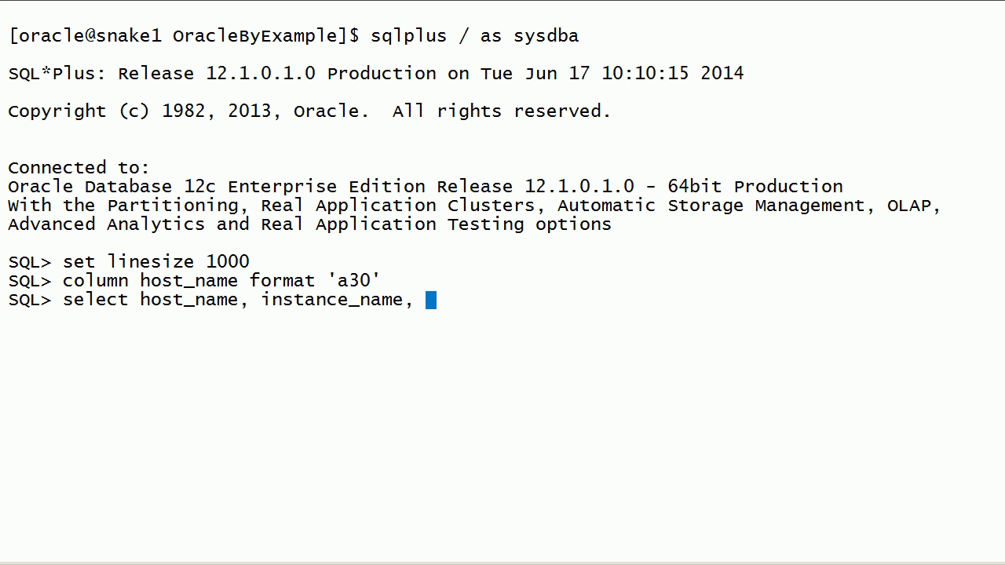
text(status from gv$instance ;)
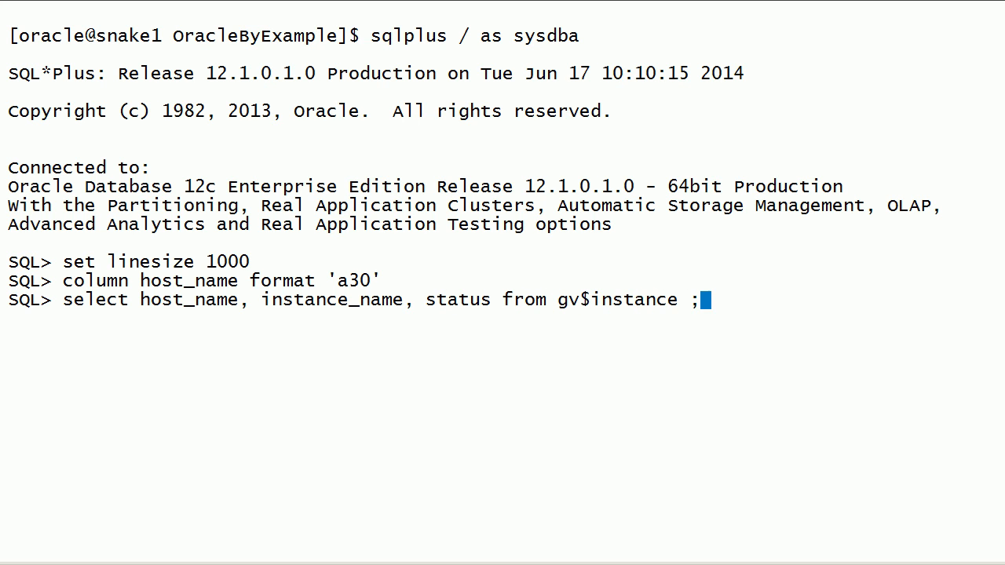
key(Return)
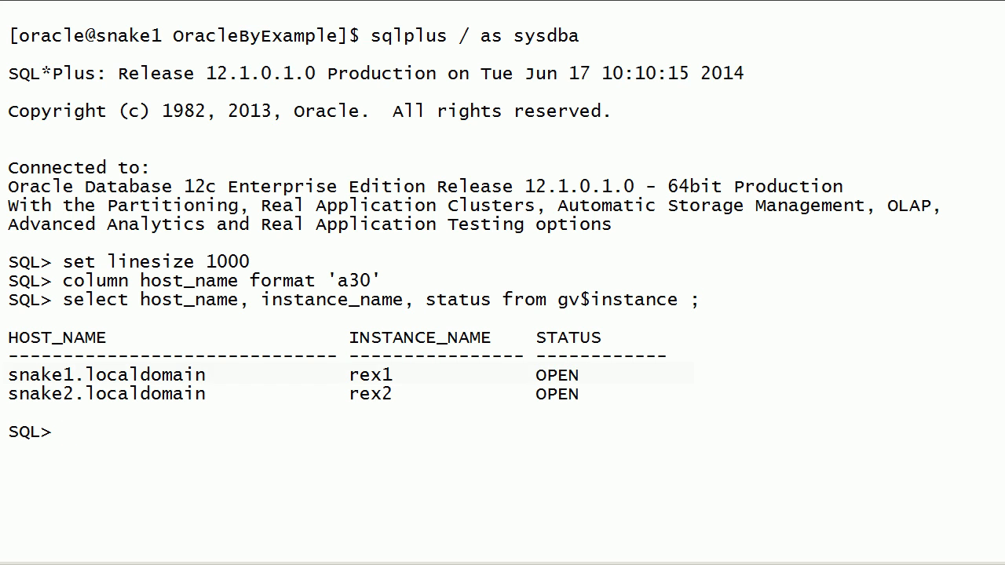